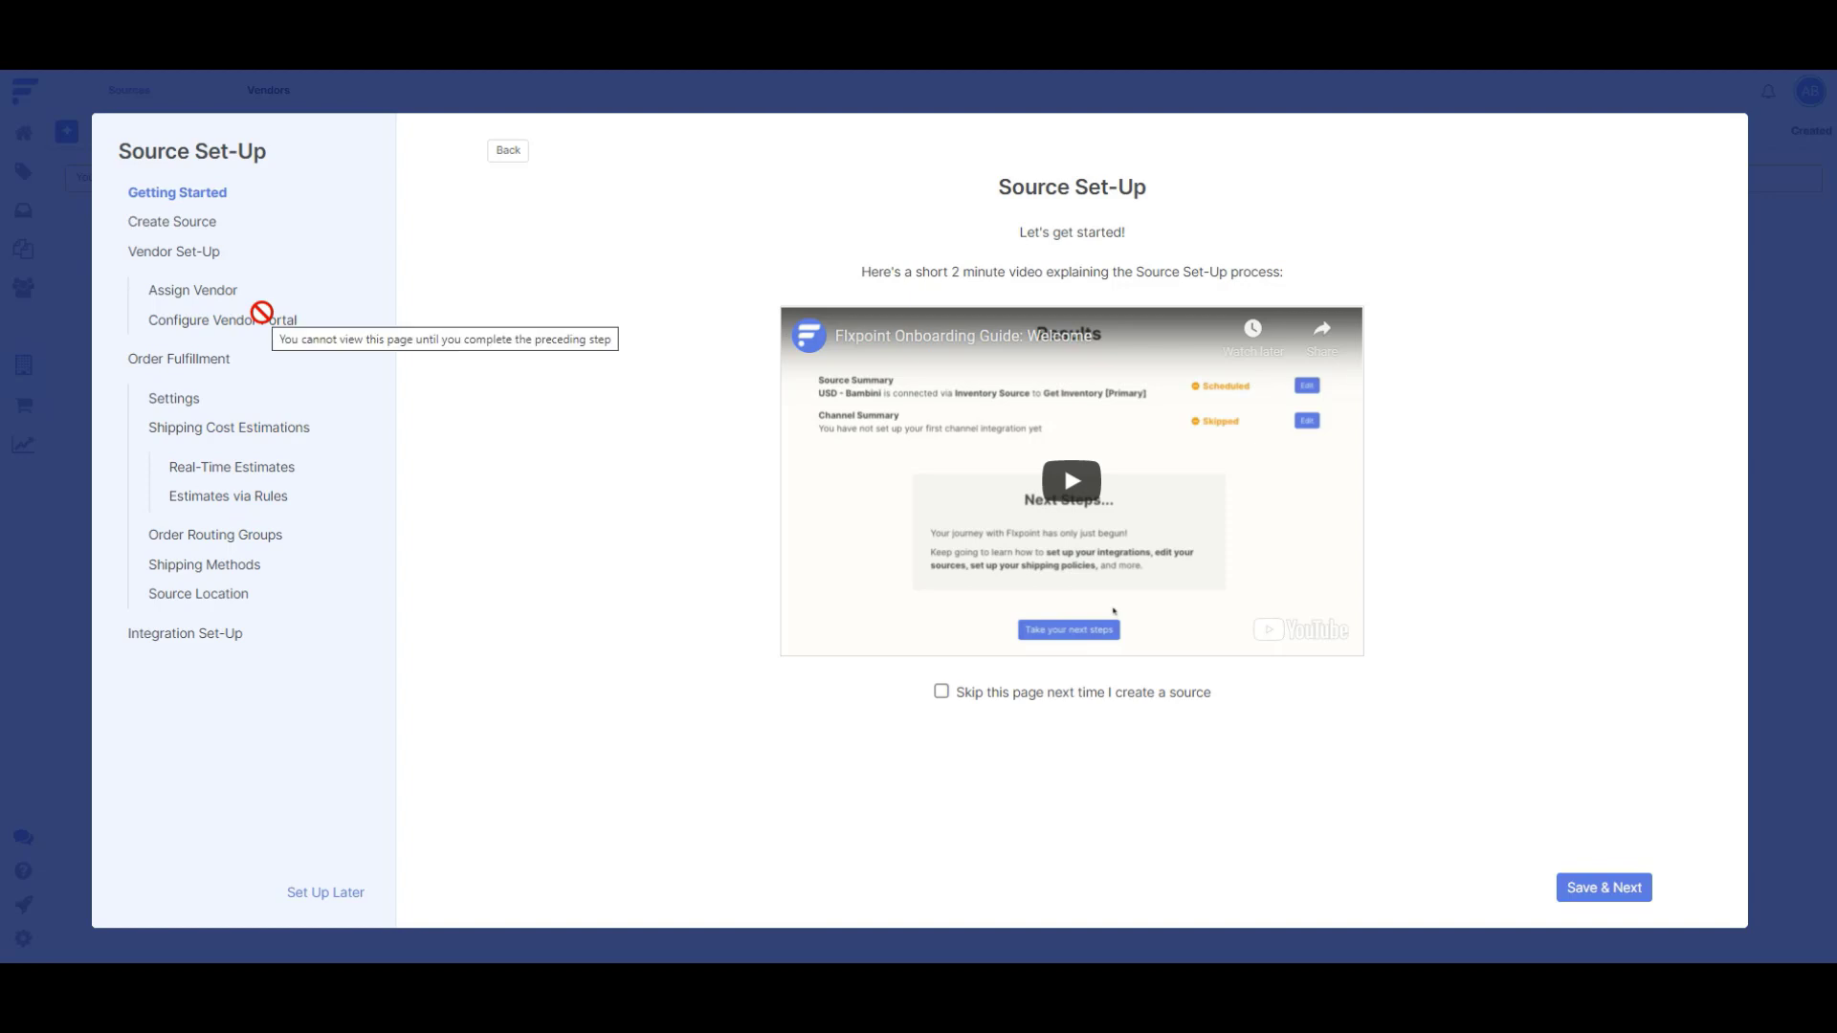
- Set the intro page to be skipped for future sources, and create a Vendor Warehouse source named Test Source
left_click(939, 692)
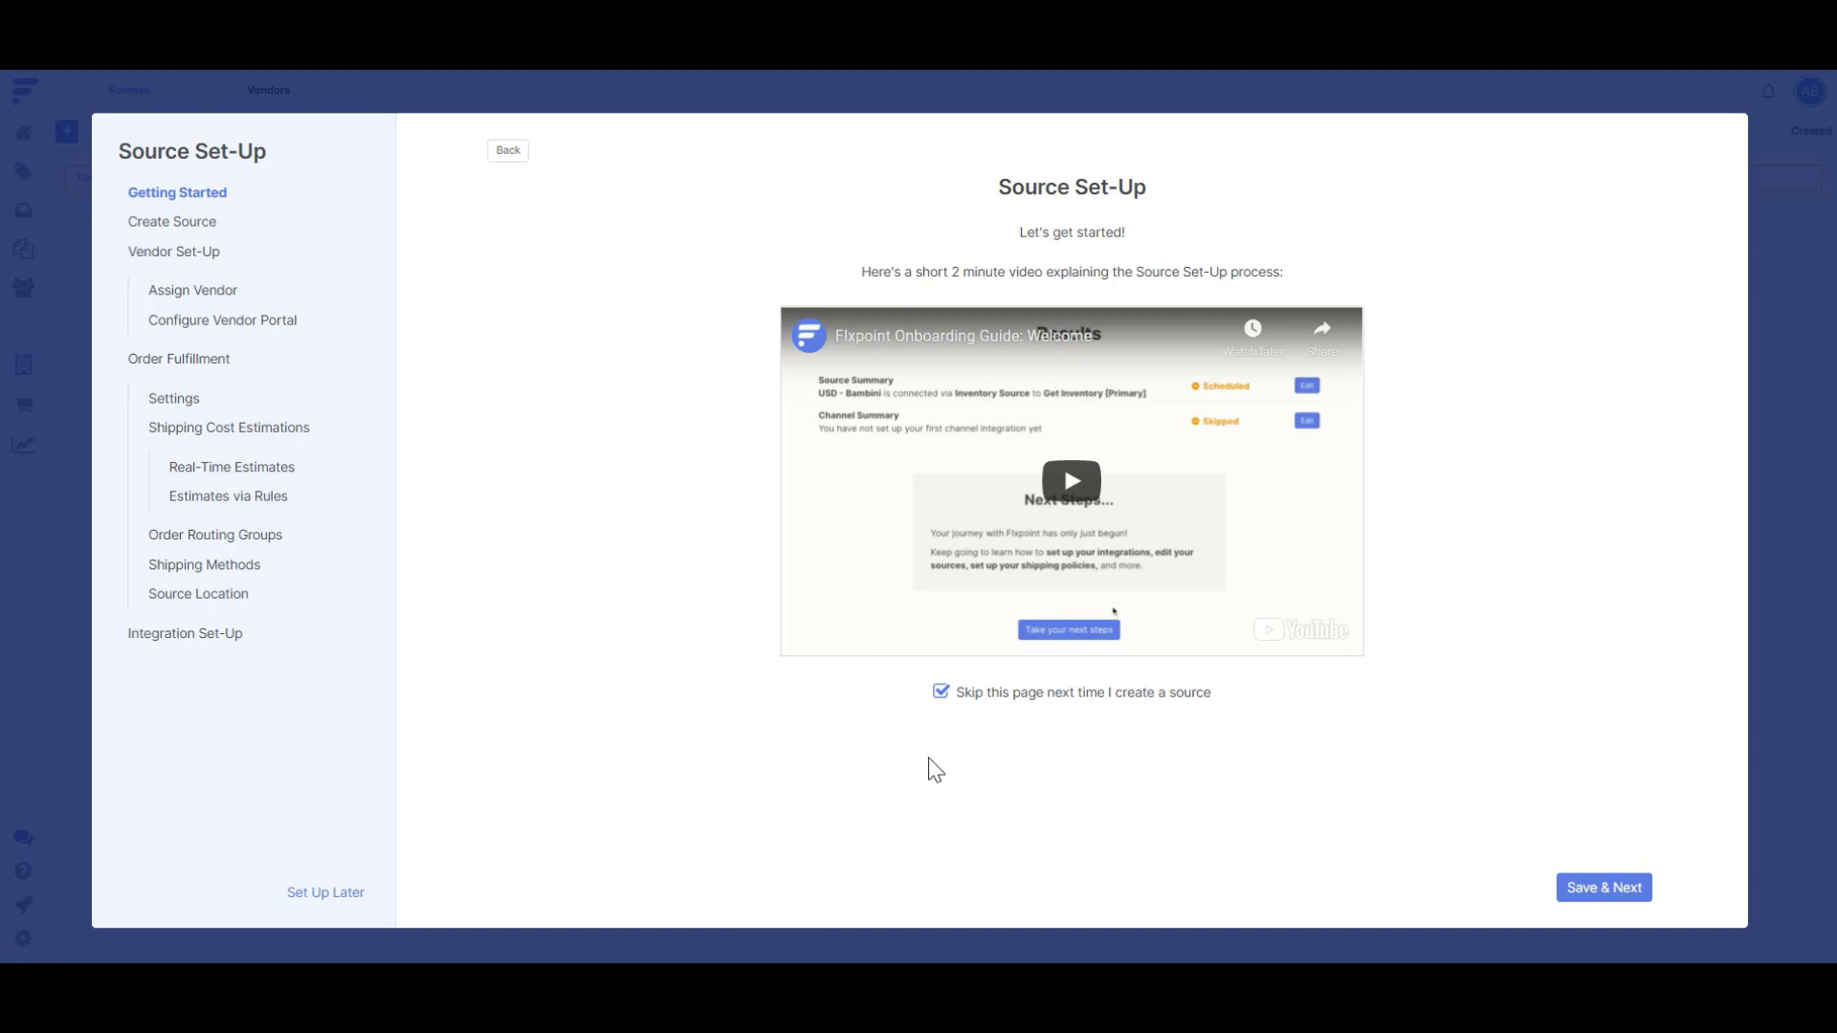
left_click(1579, 888)
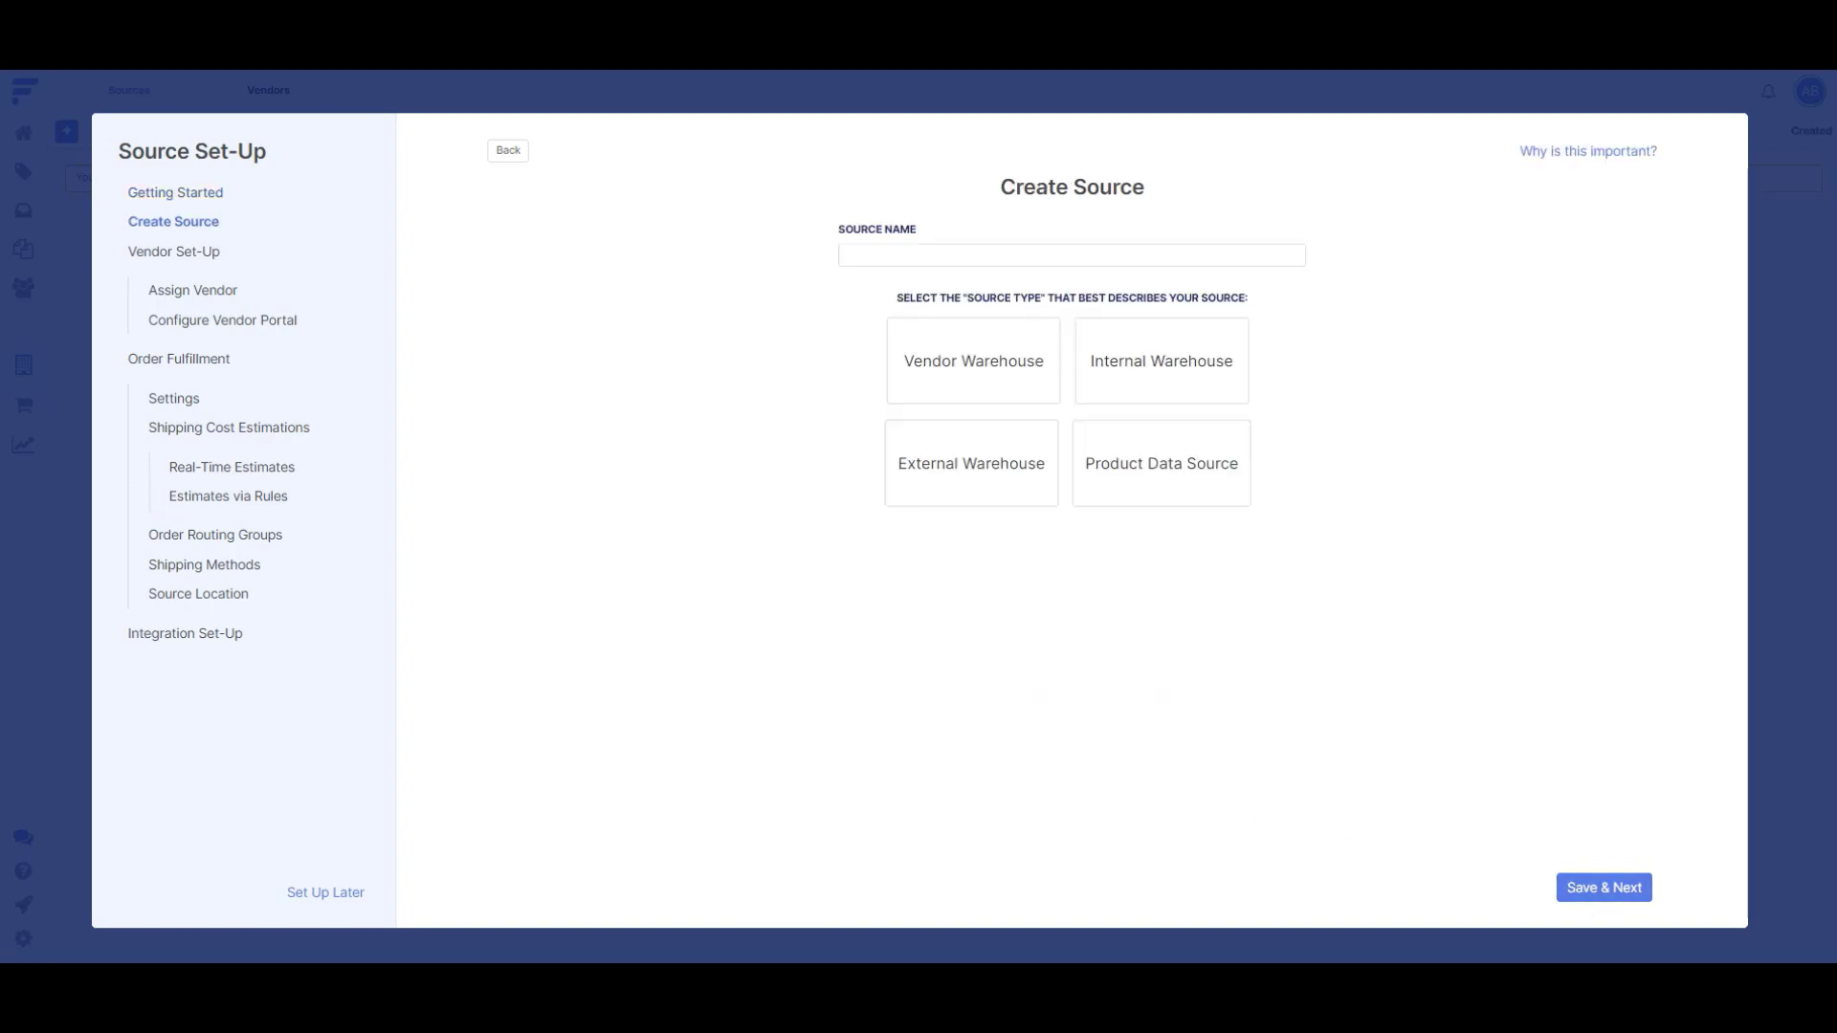
type("Test Source")
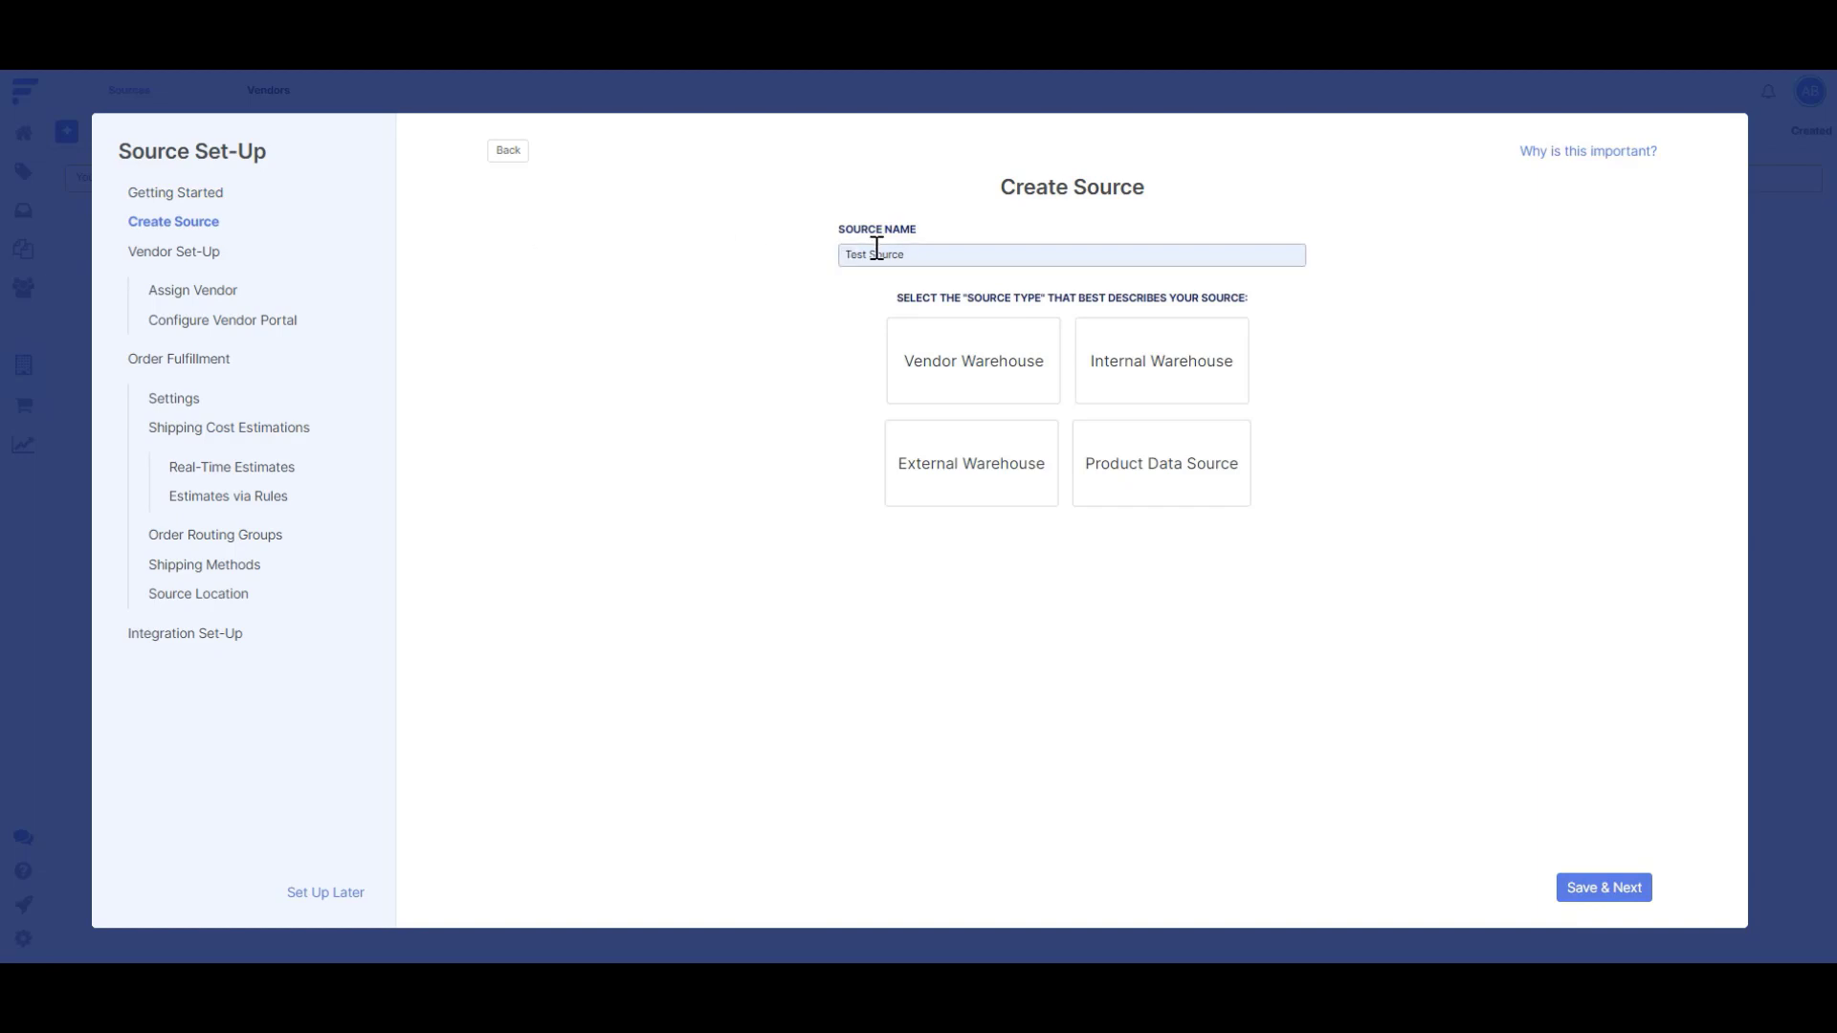
left_click(965, 380)
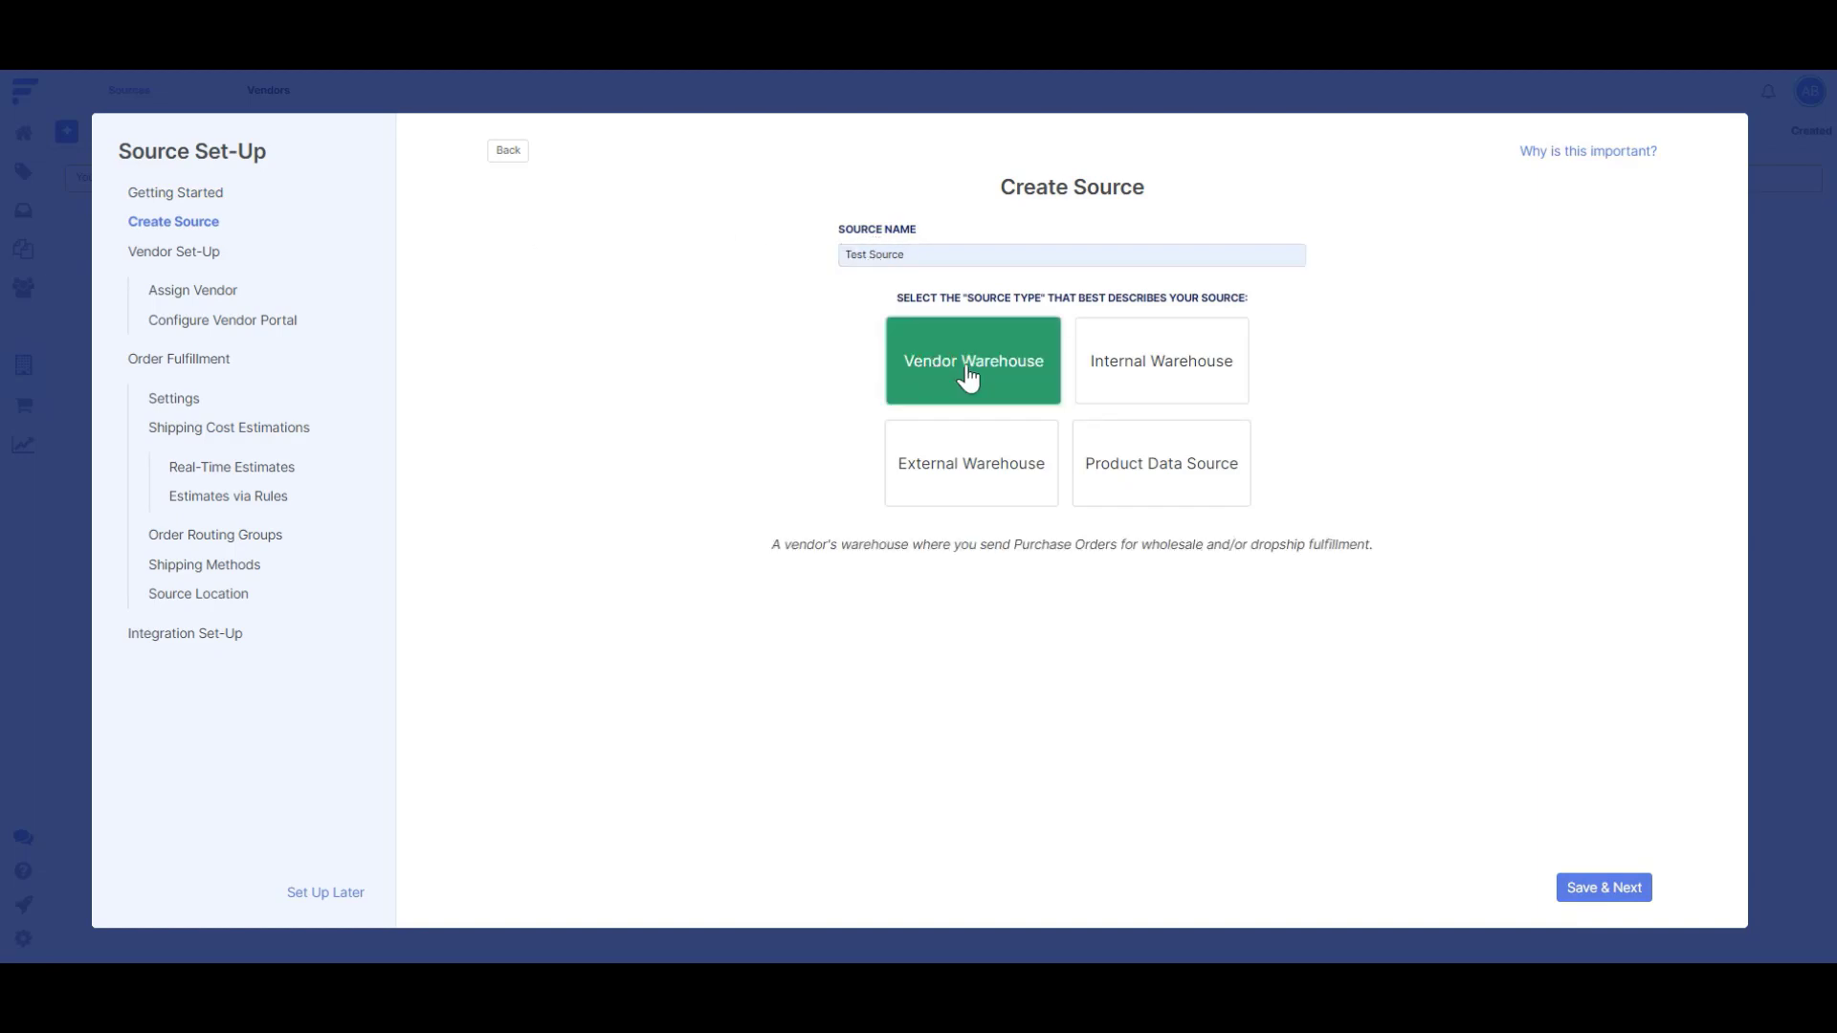
left_click(1117, 375)
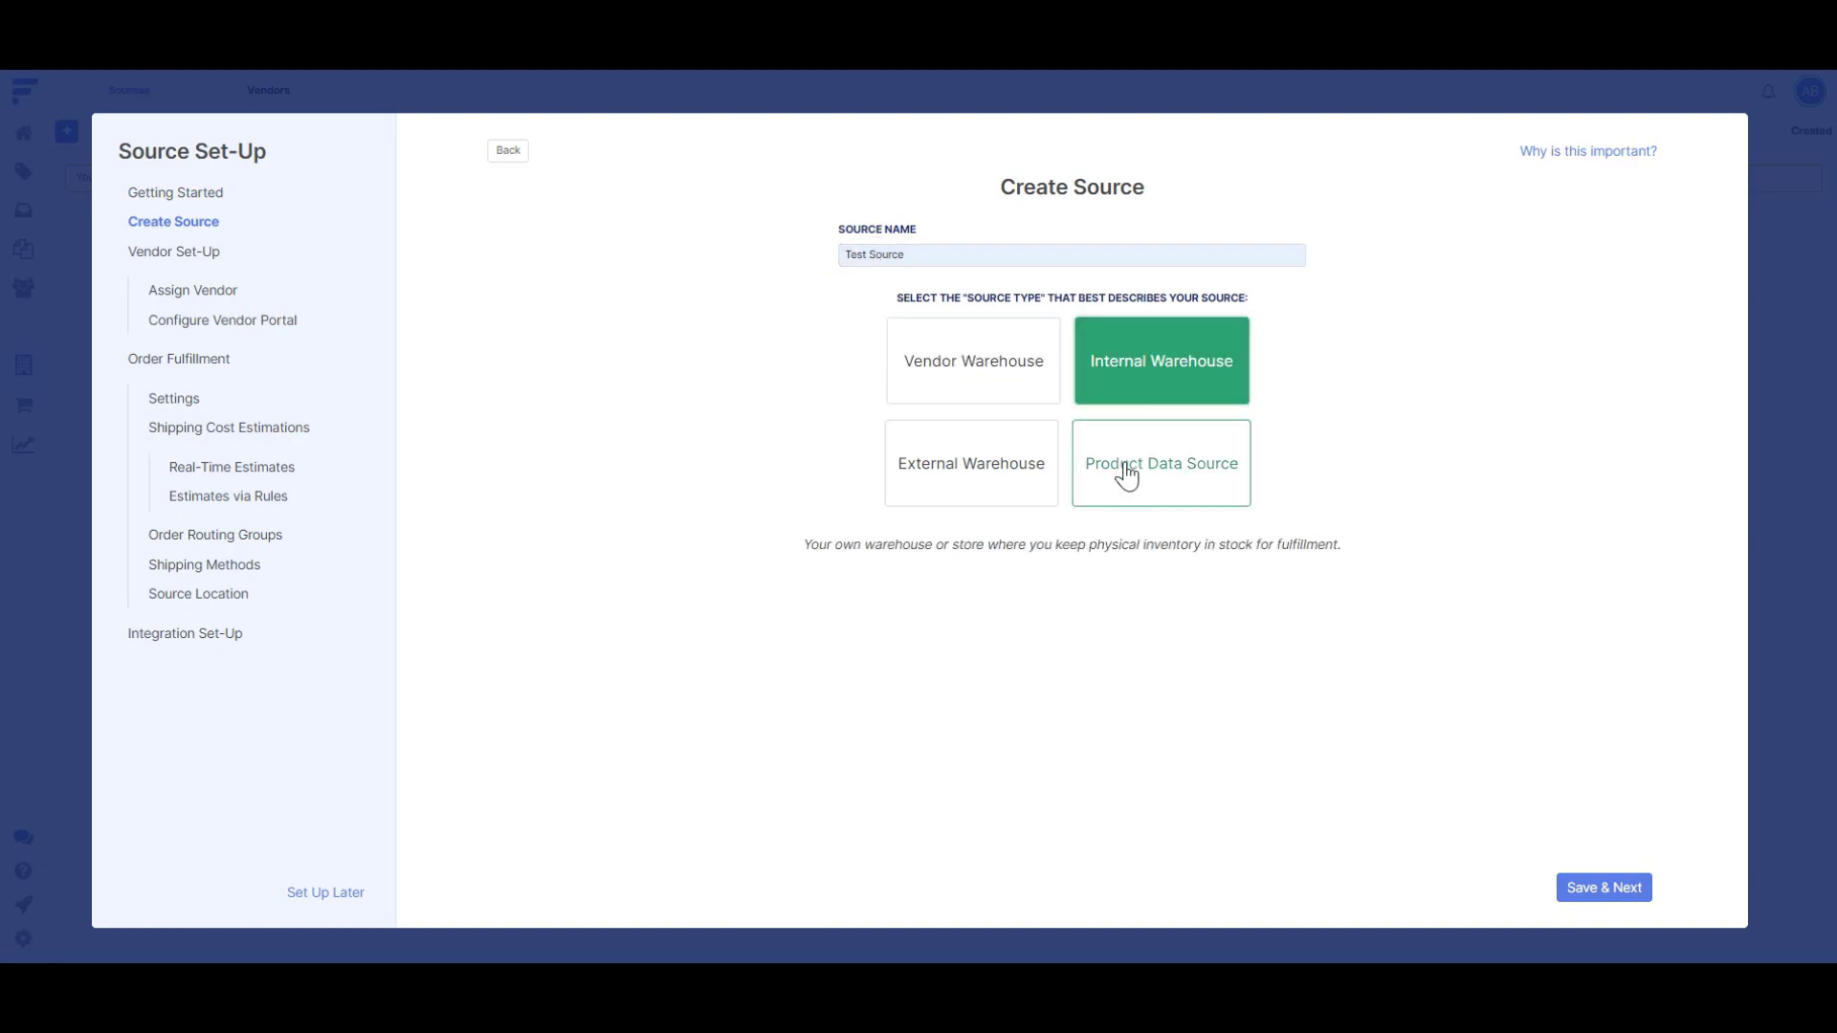
left_click(1133, 467)
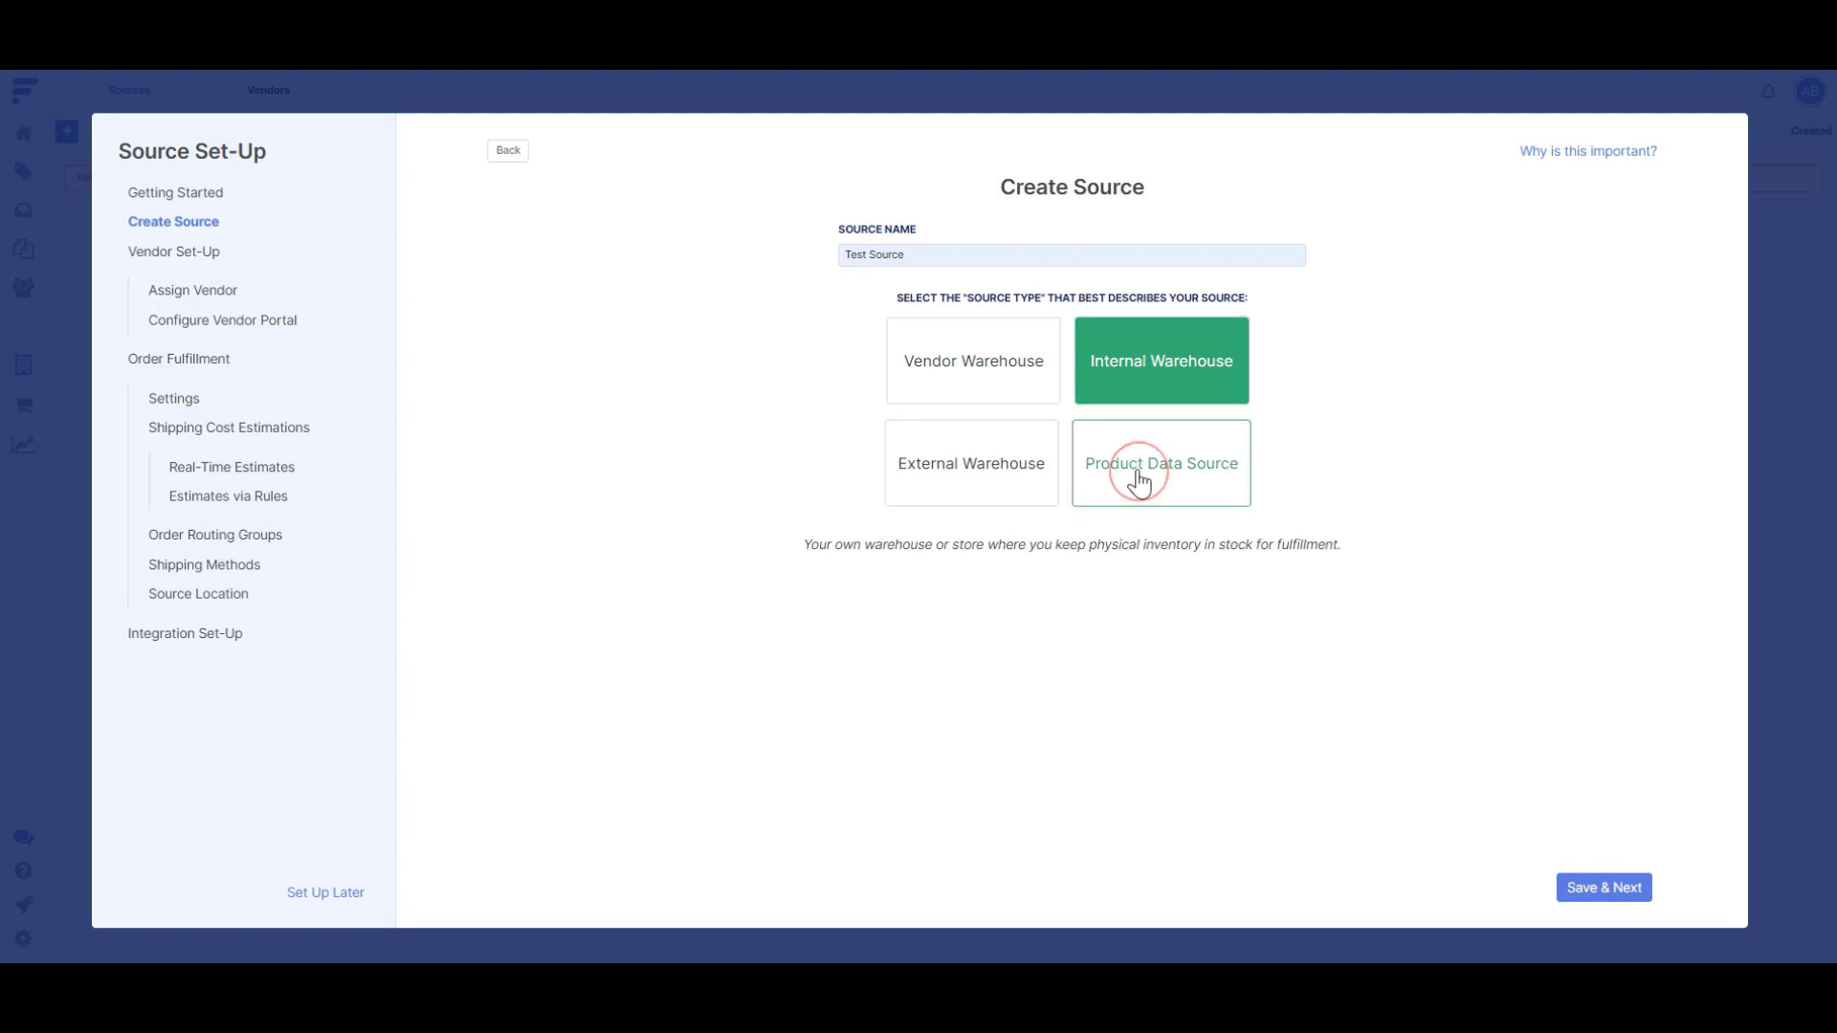
left_click(964, 490)
left_click(962, 378)
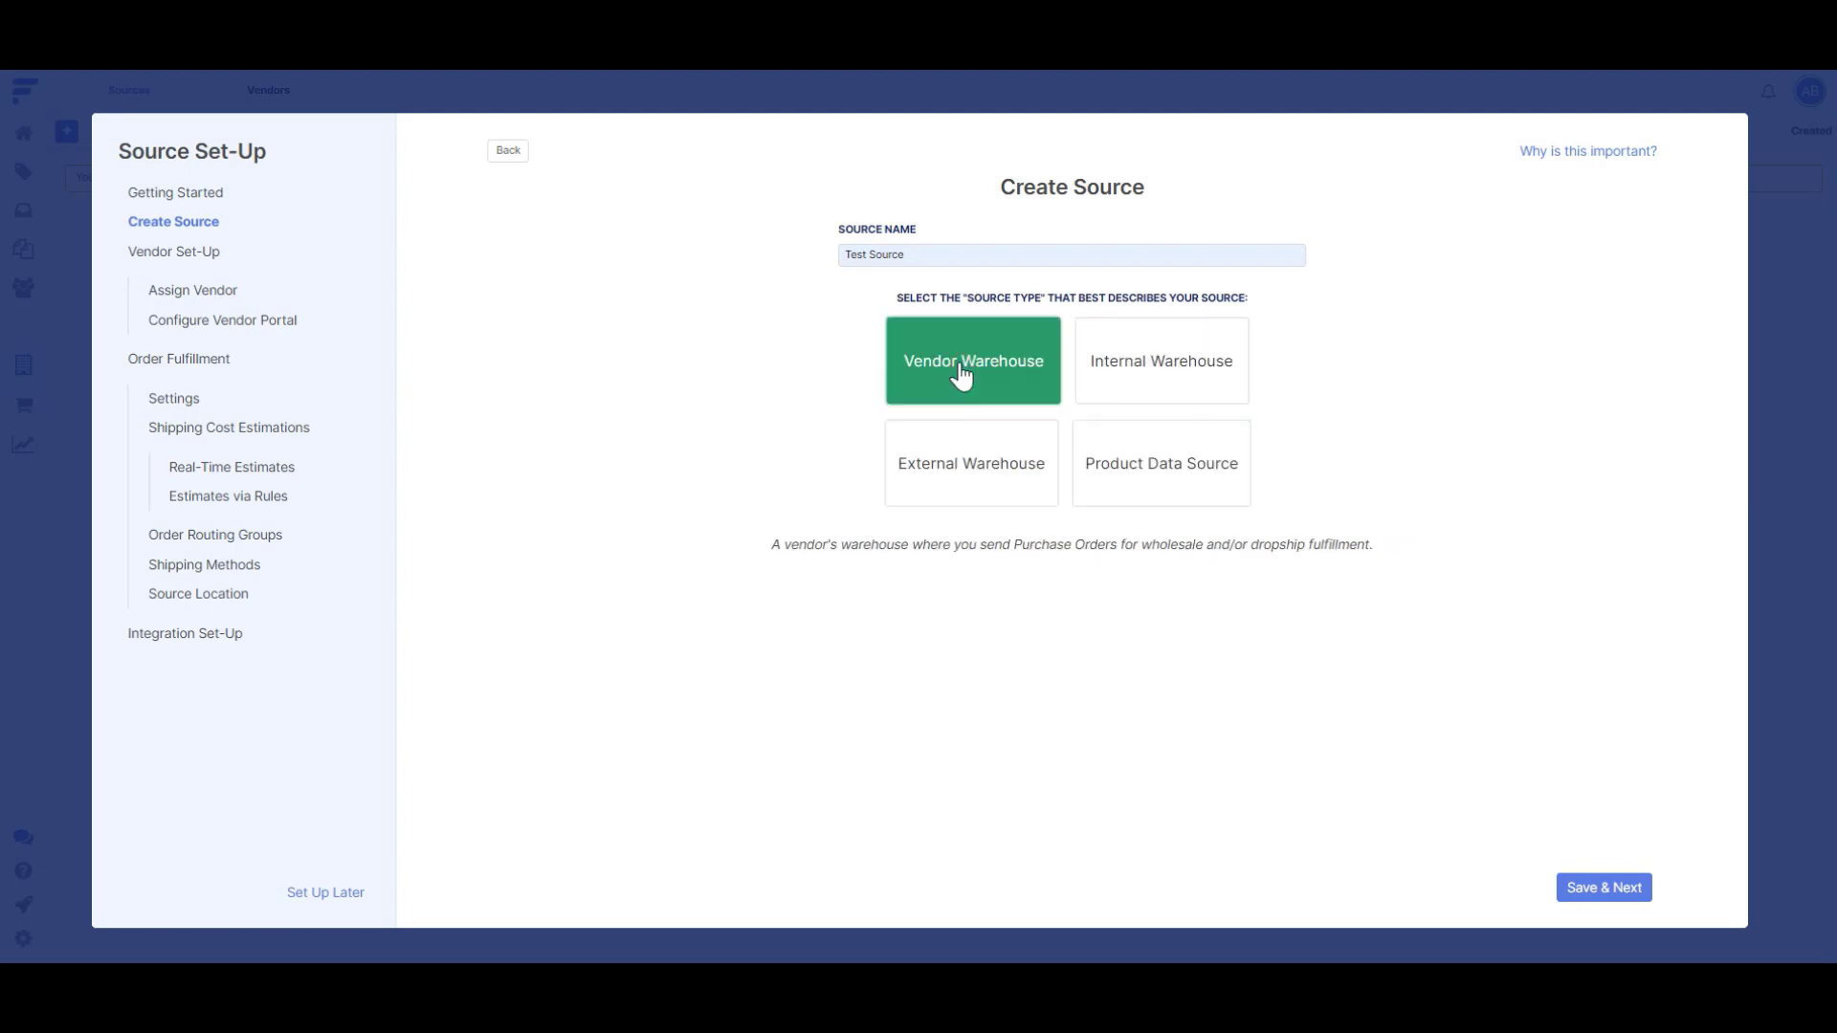
left_click(1590, 888)
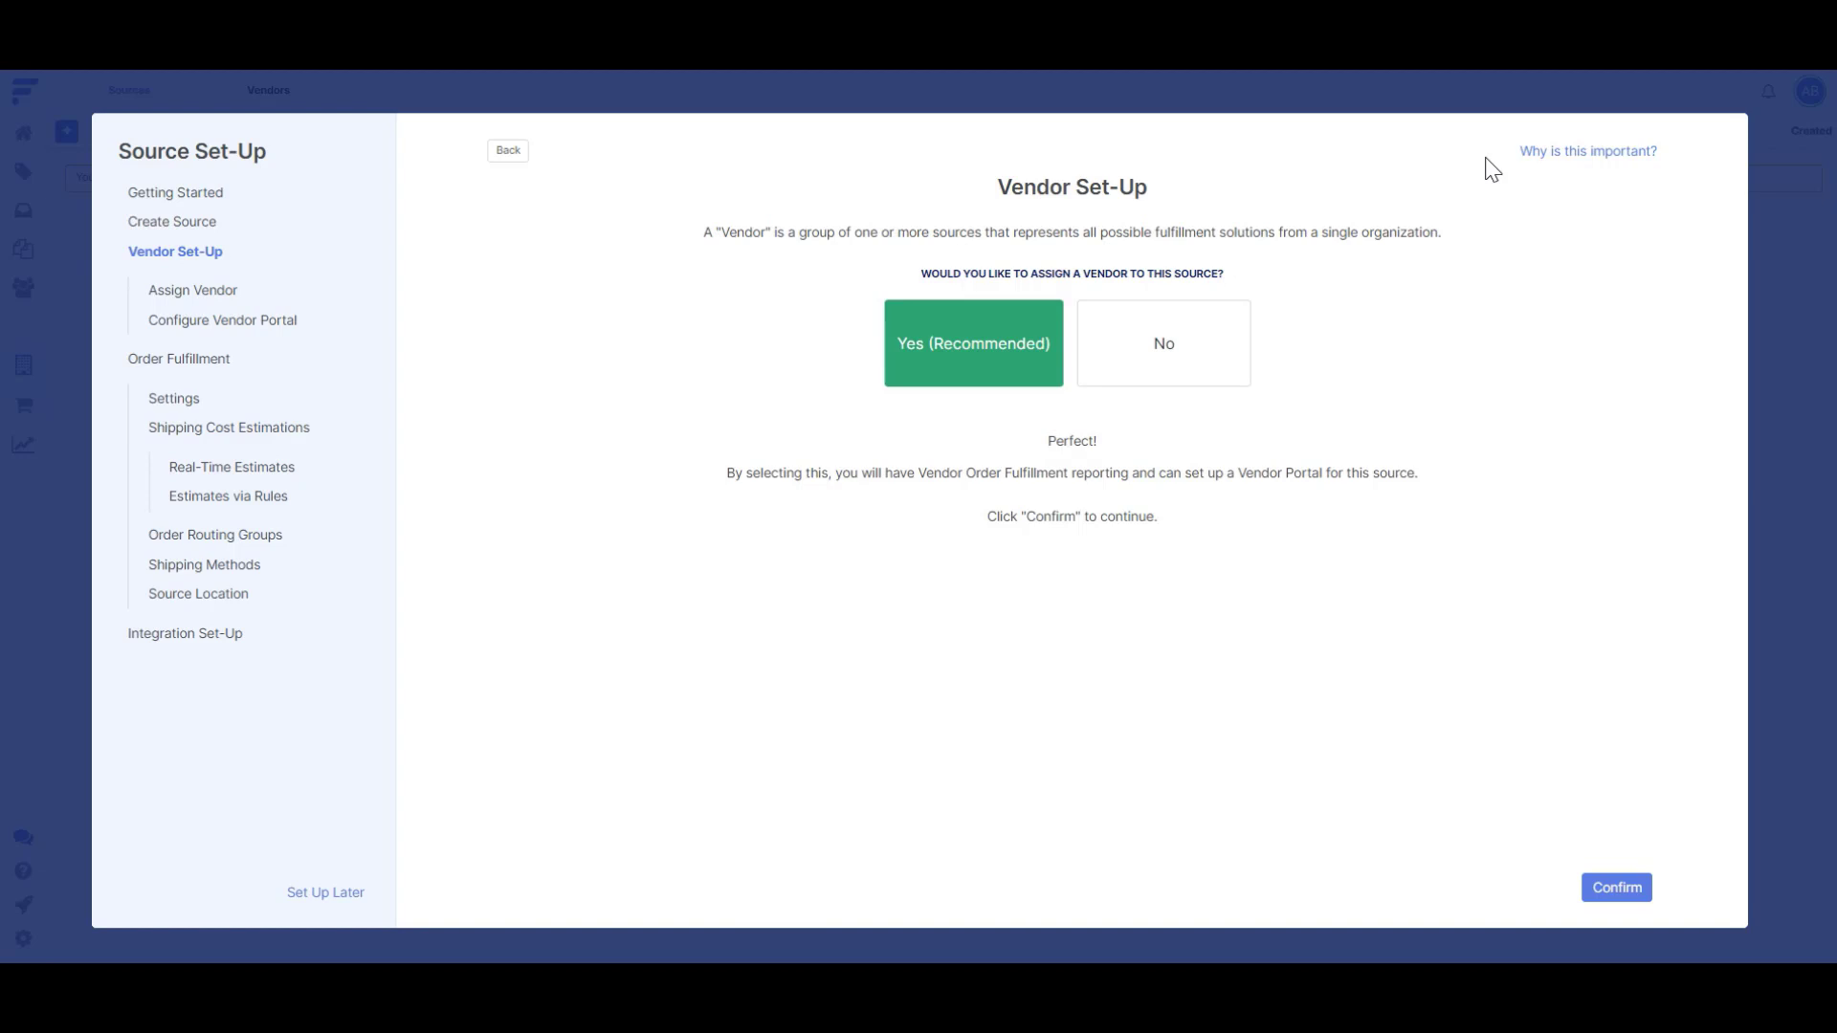
- Assign the existing Test Vendor to the source and enable the Vendor Portal for it
left_click(1617, 890)
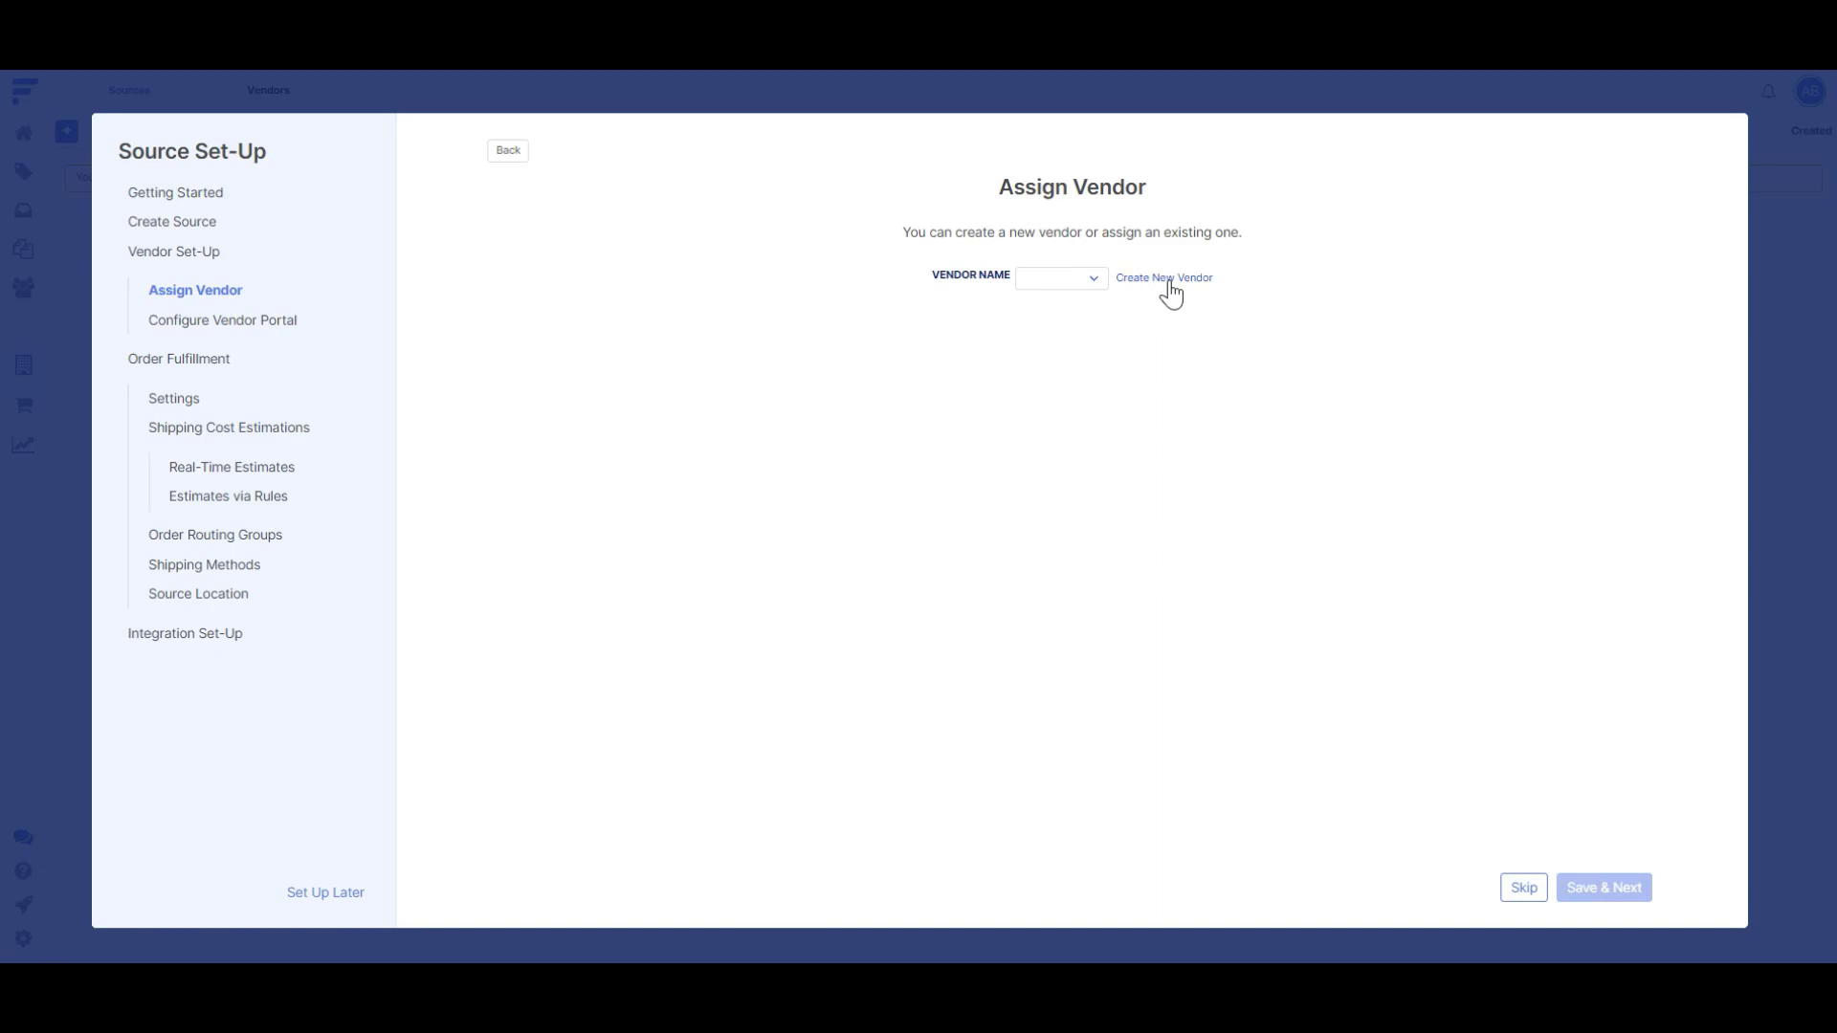
left_click(1083, 278)
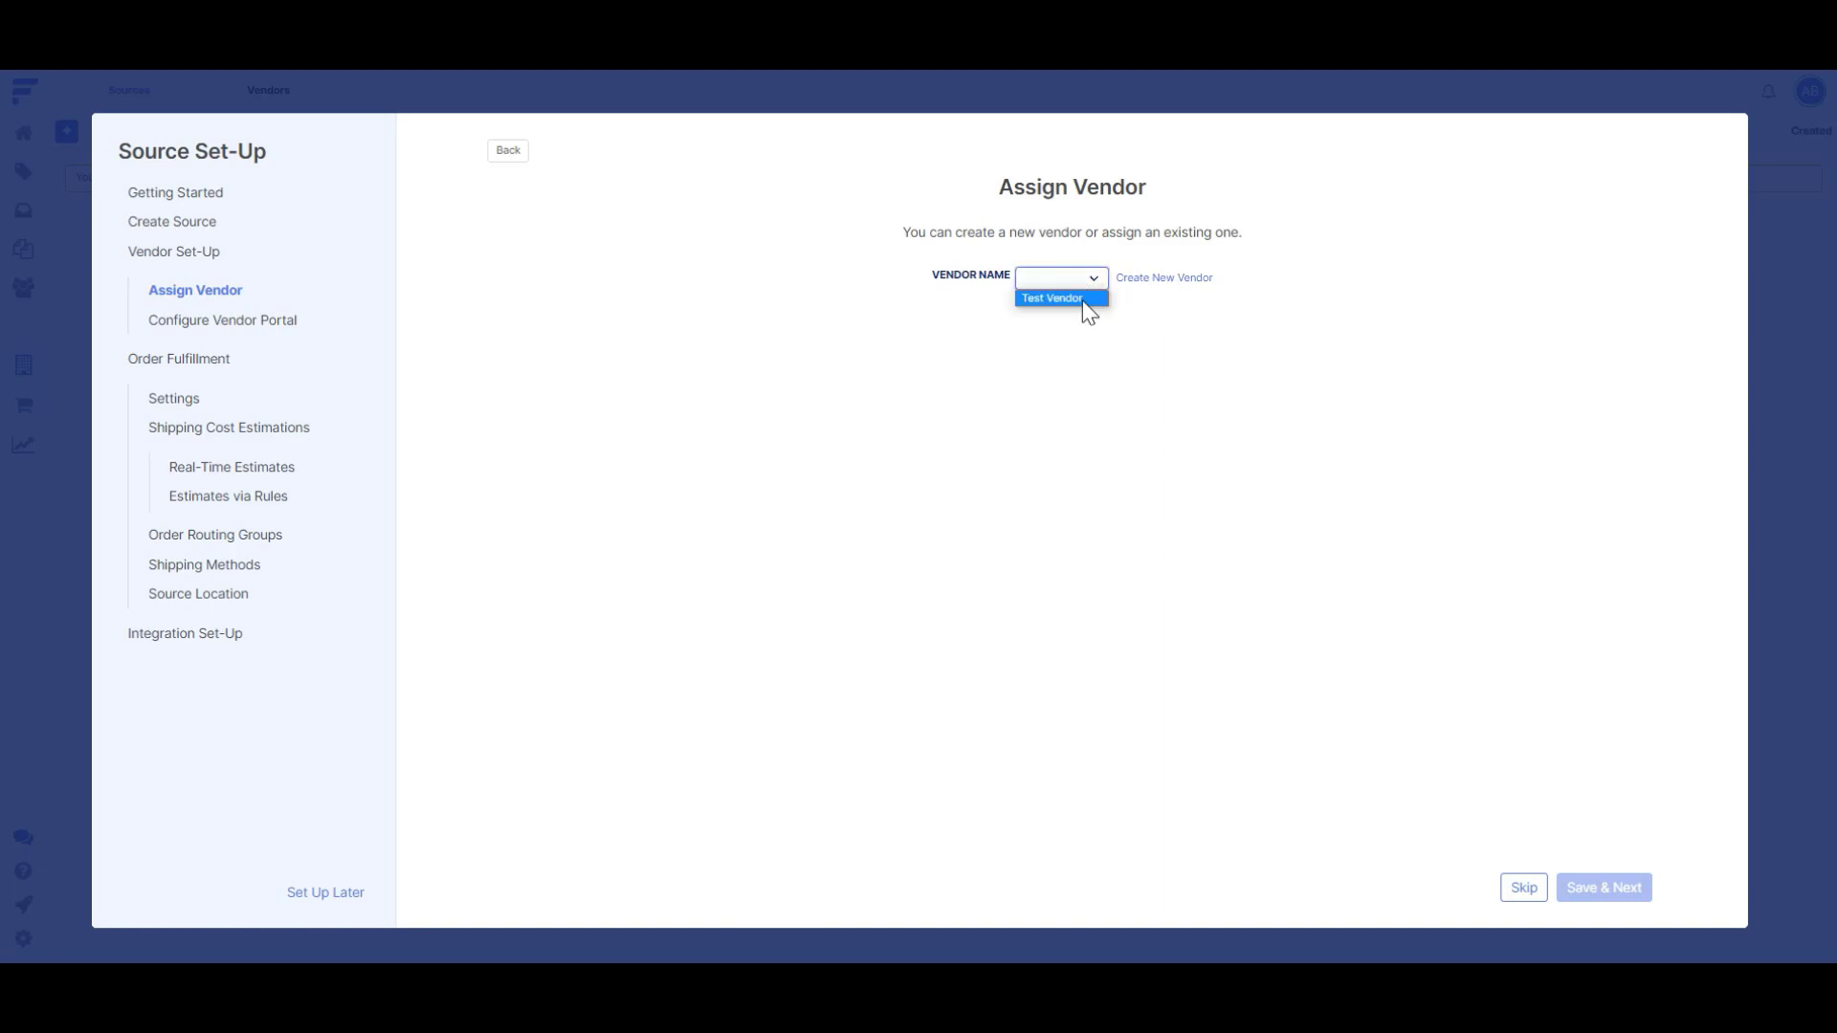
left_click(1083, 301)
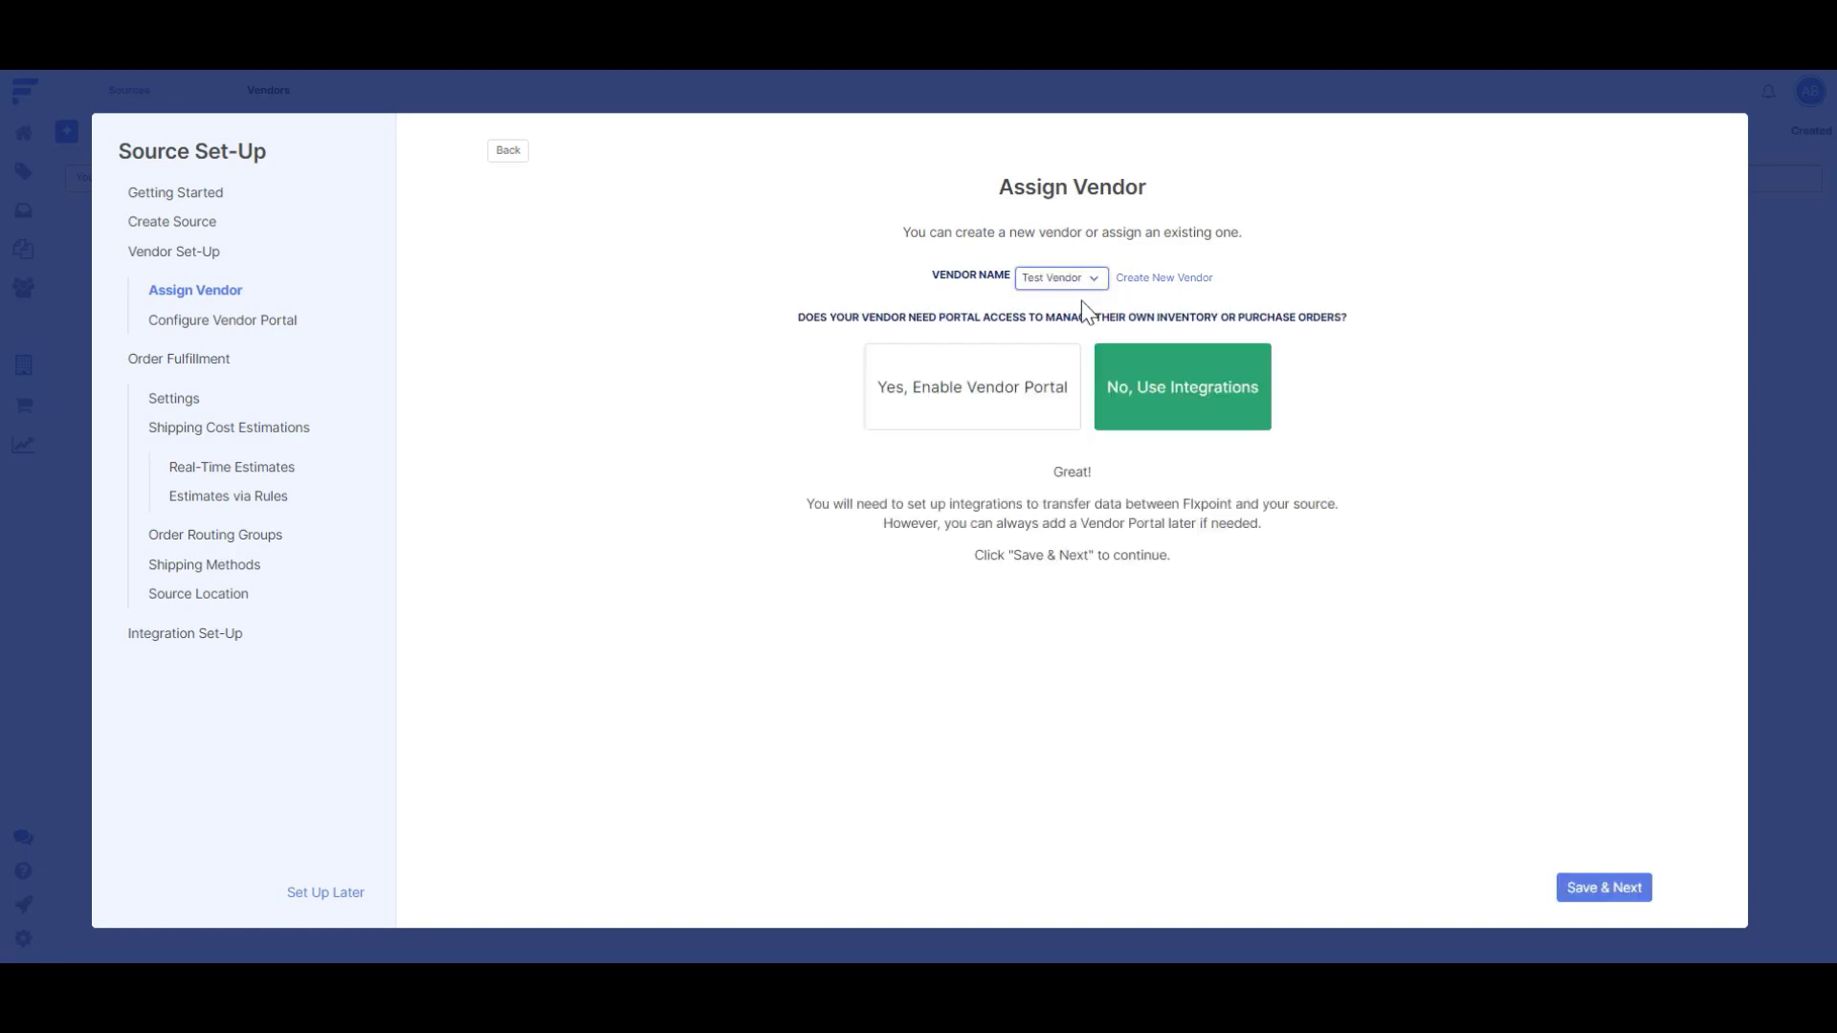
left_click(1021, 409)
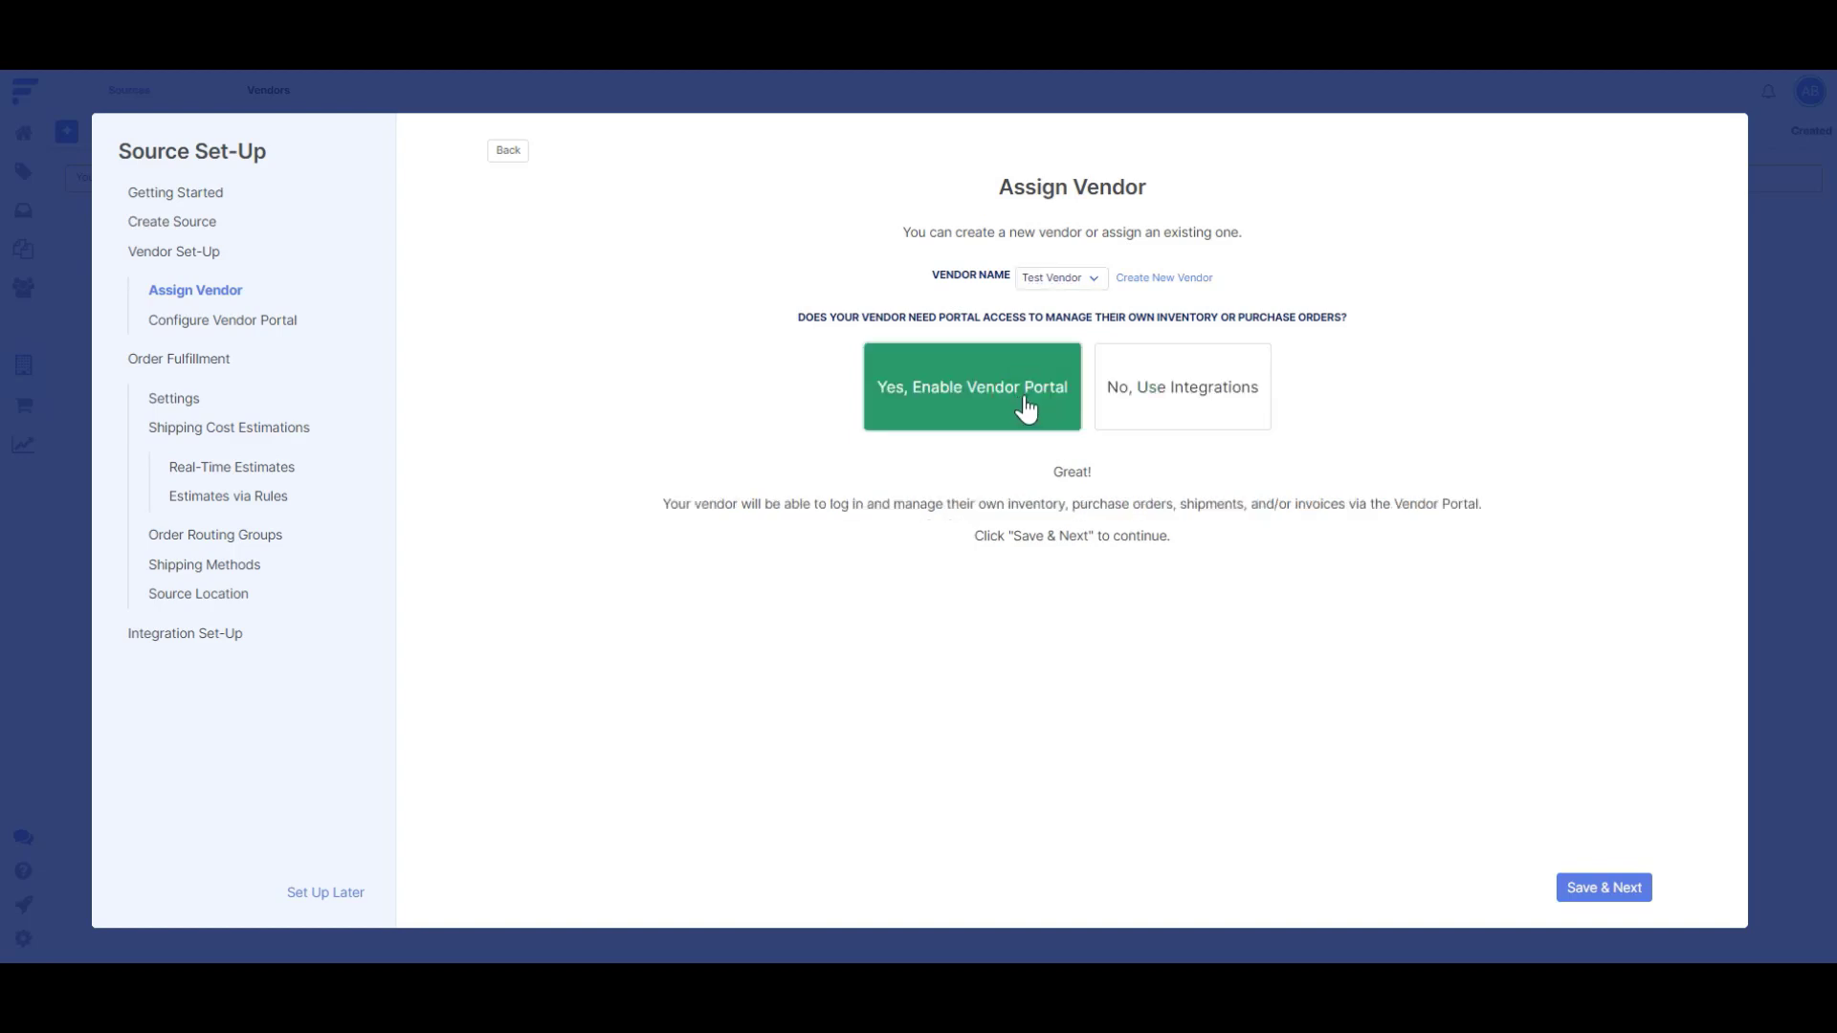
left_click(1612, 893)
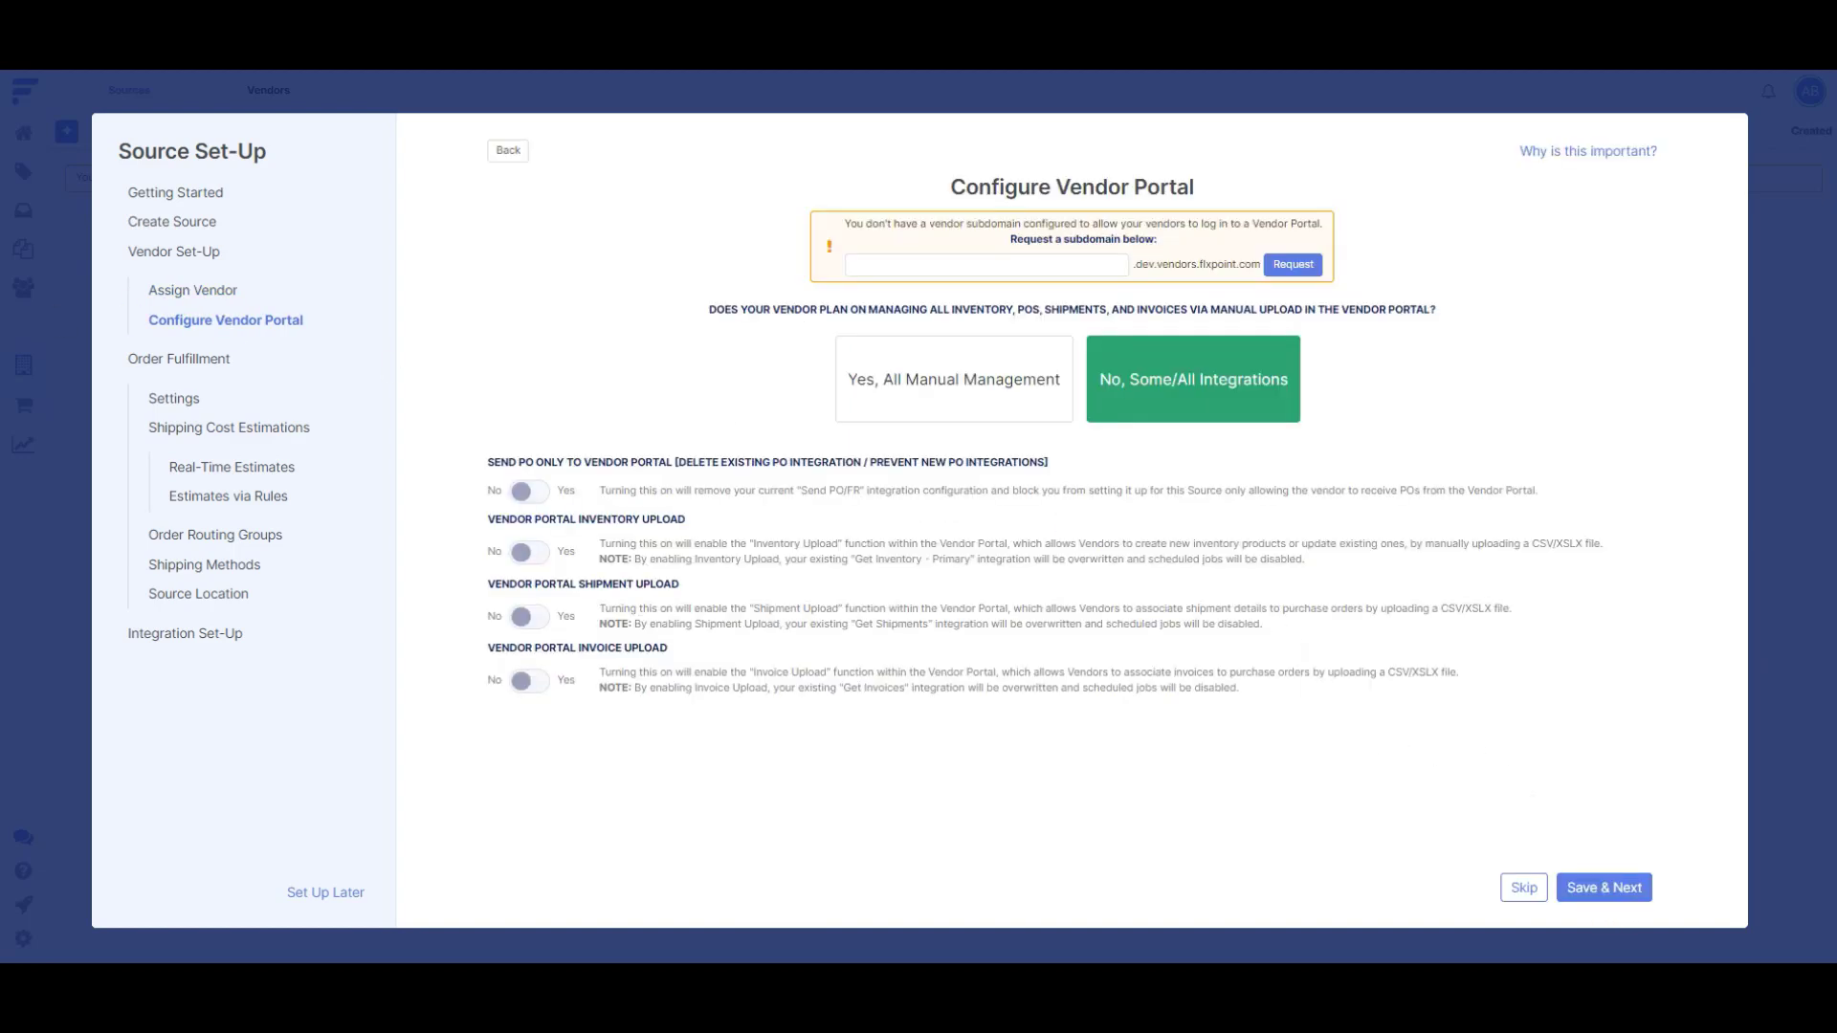
- Configure the Vendor Portal for some/all integrations, with PO-only sending and inventory, shipment and invoice uploads turned on
left_click(906, 255)
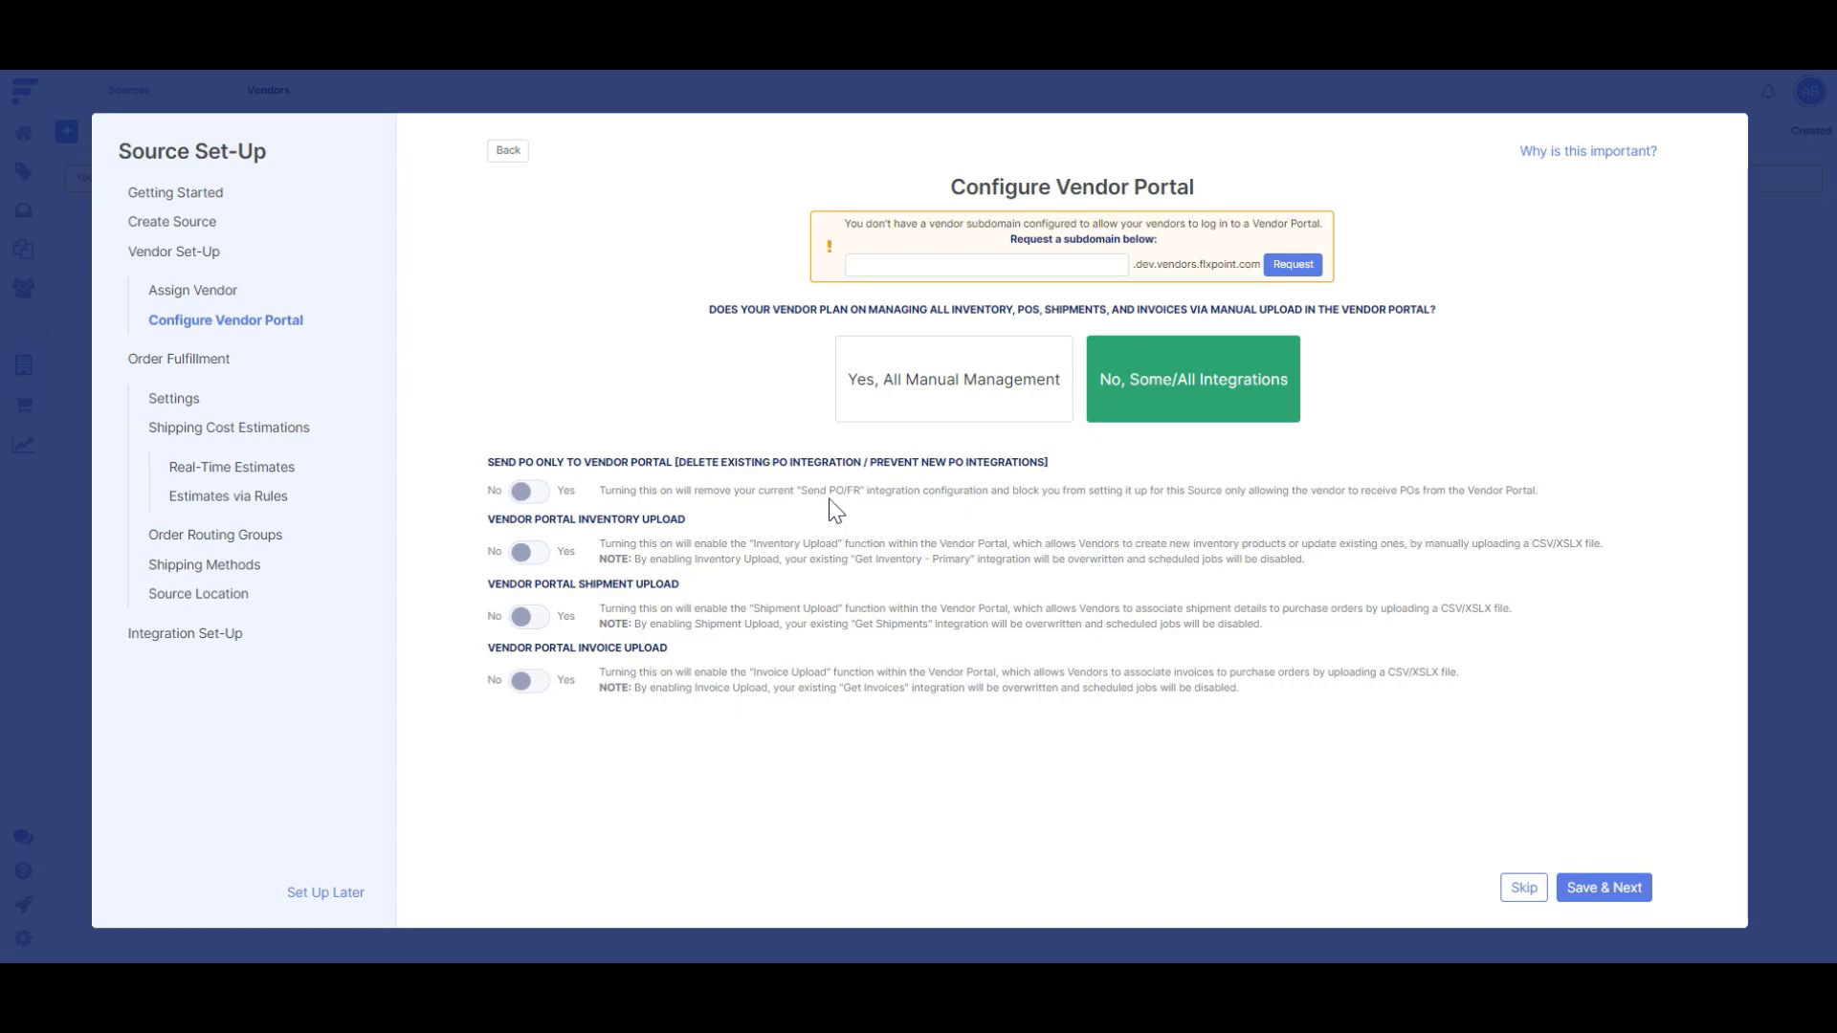
left_click(917, 424)
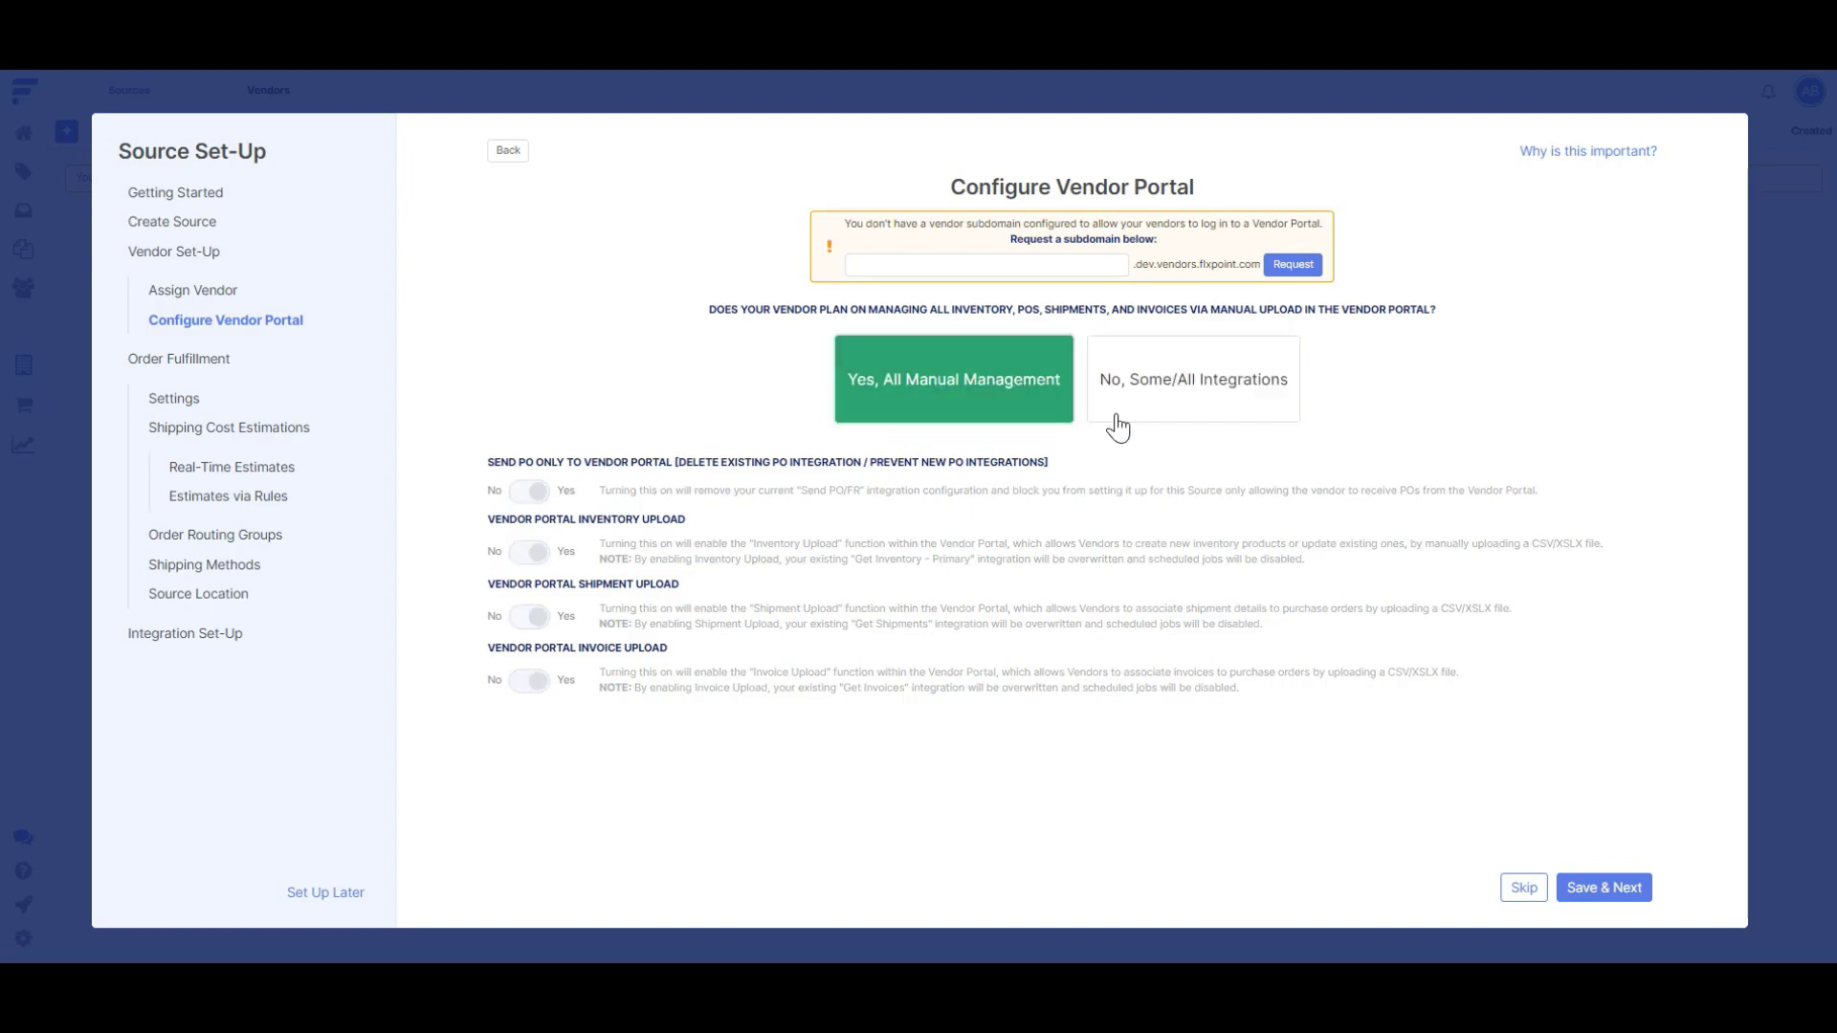
left_click(1191, 410)
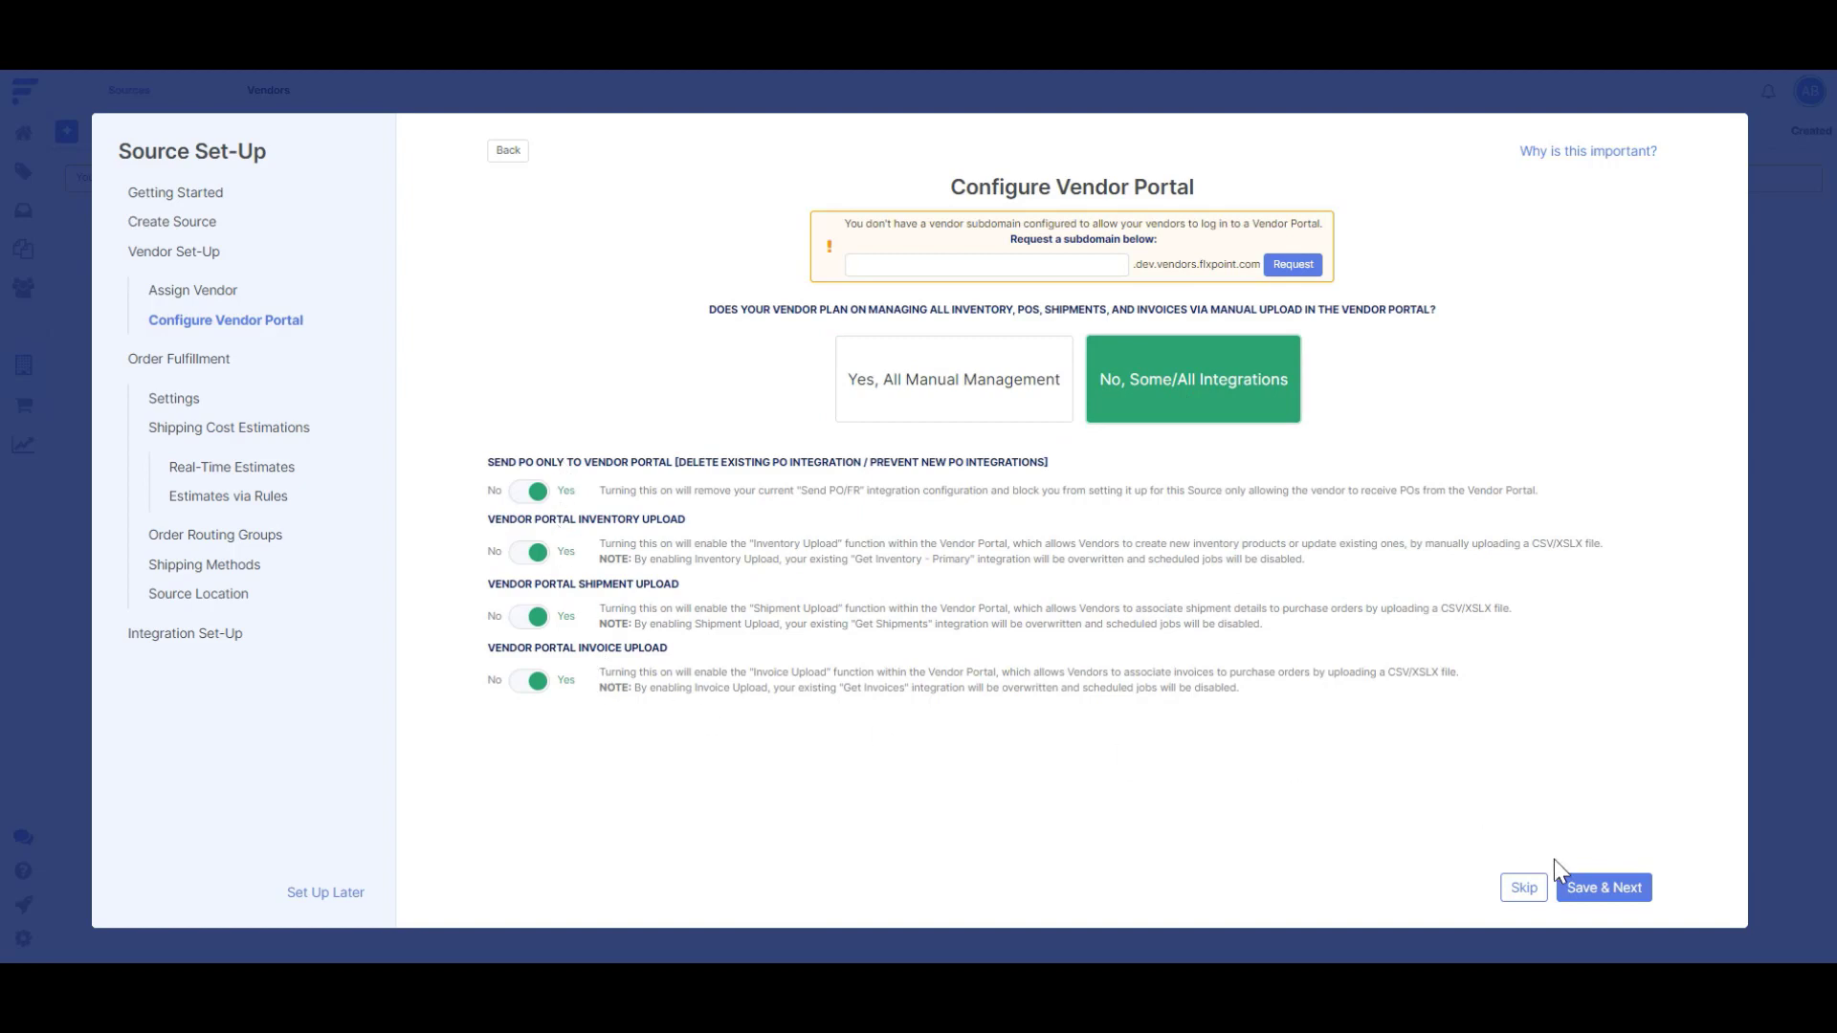
left_click(1570, 885)
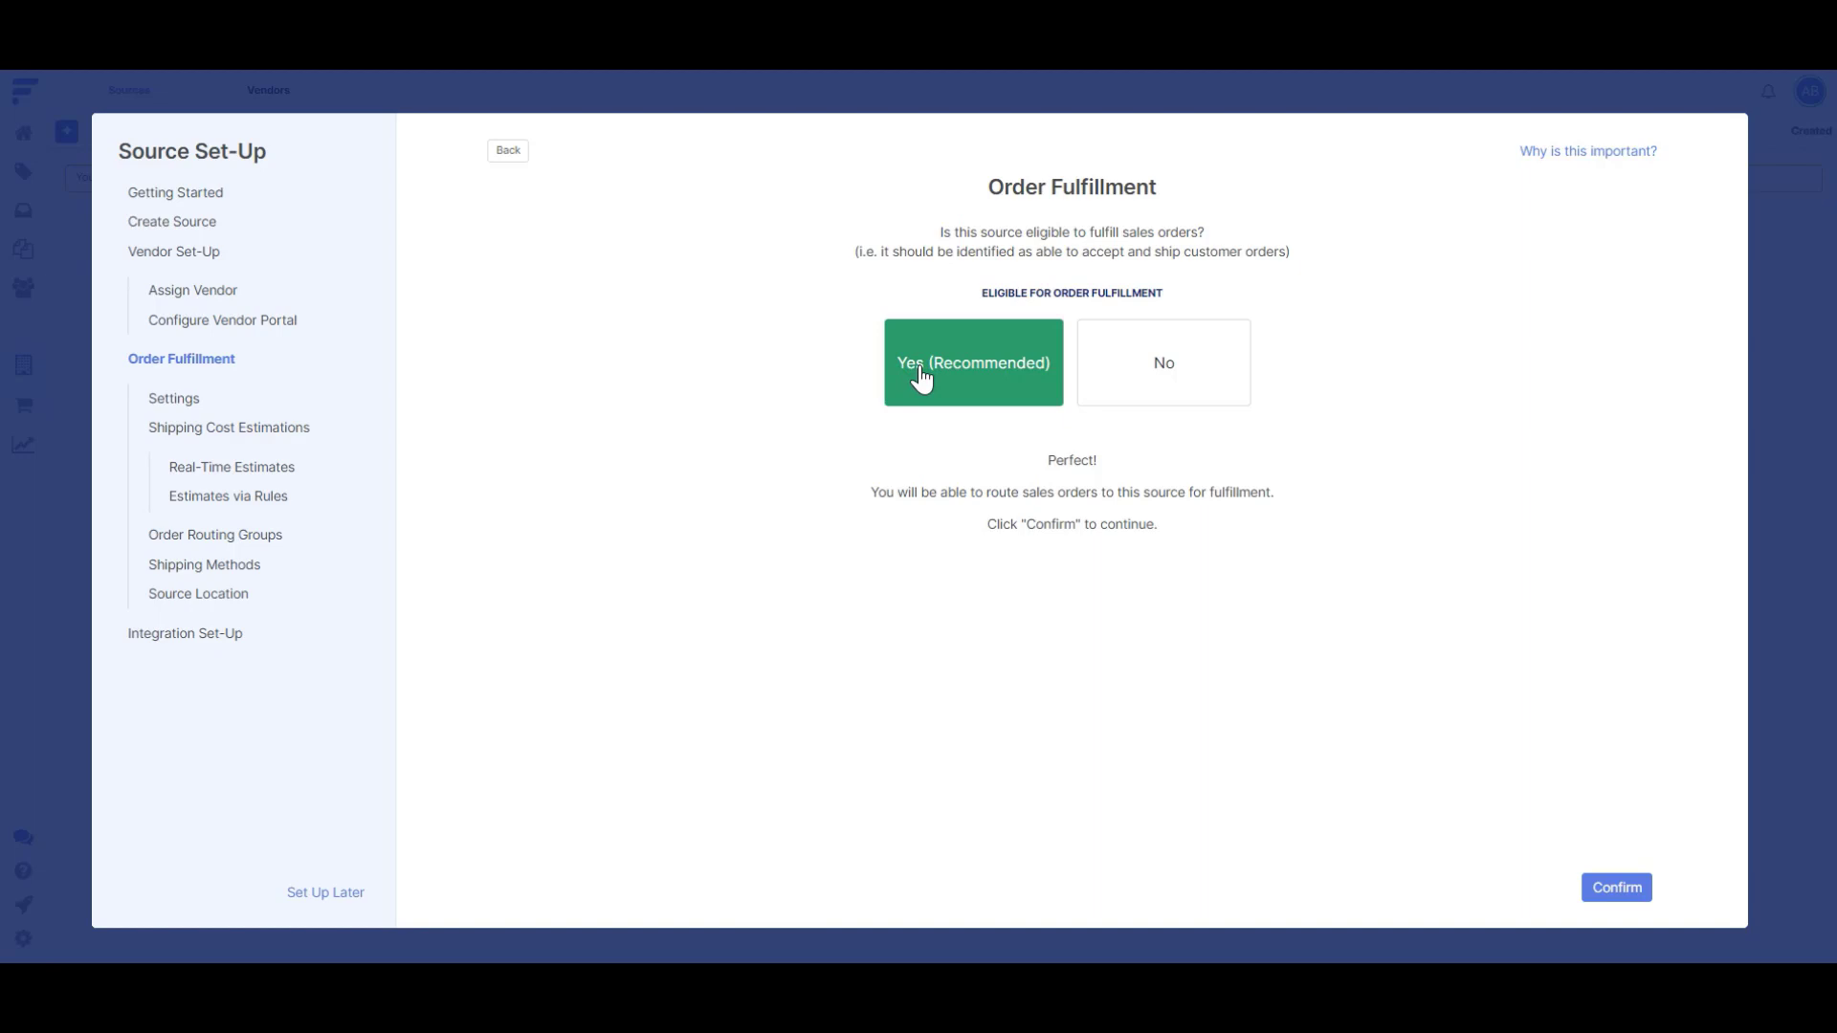
- Make the source eligible for order fulfillment and accept the default fulfillment settings
left_click(1598, 890)
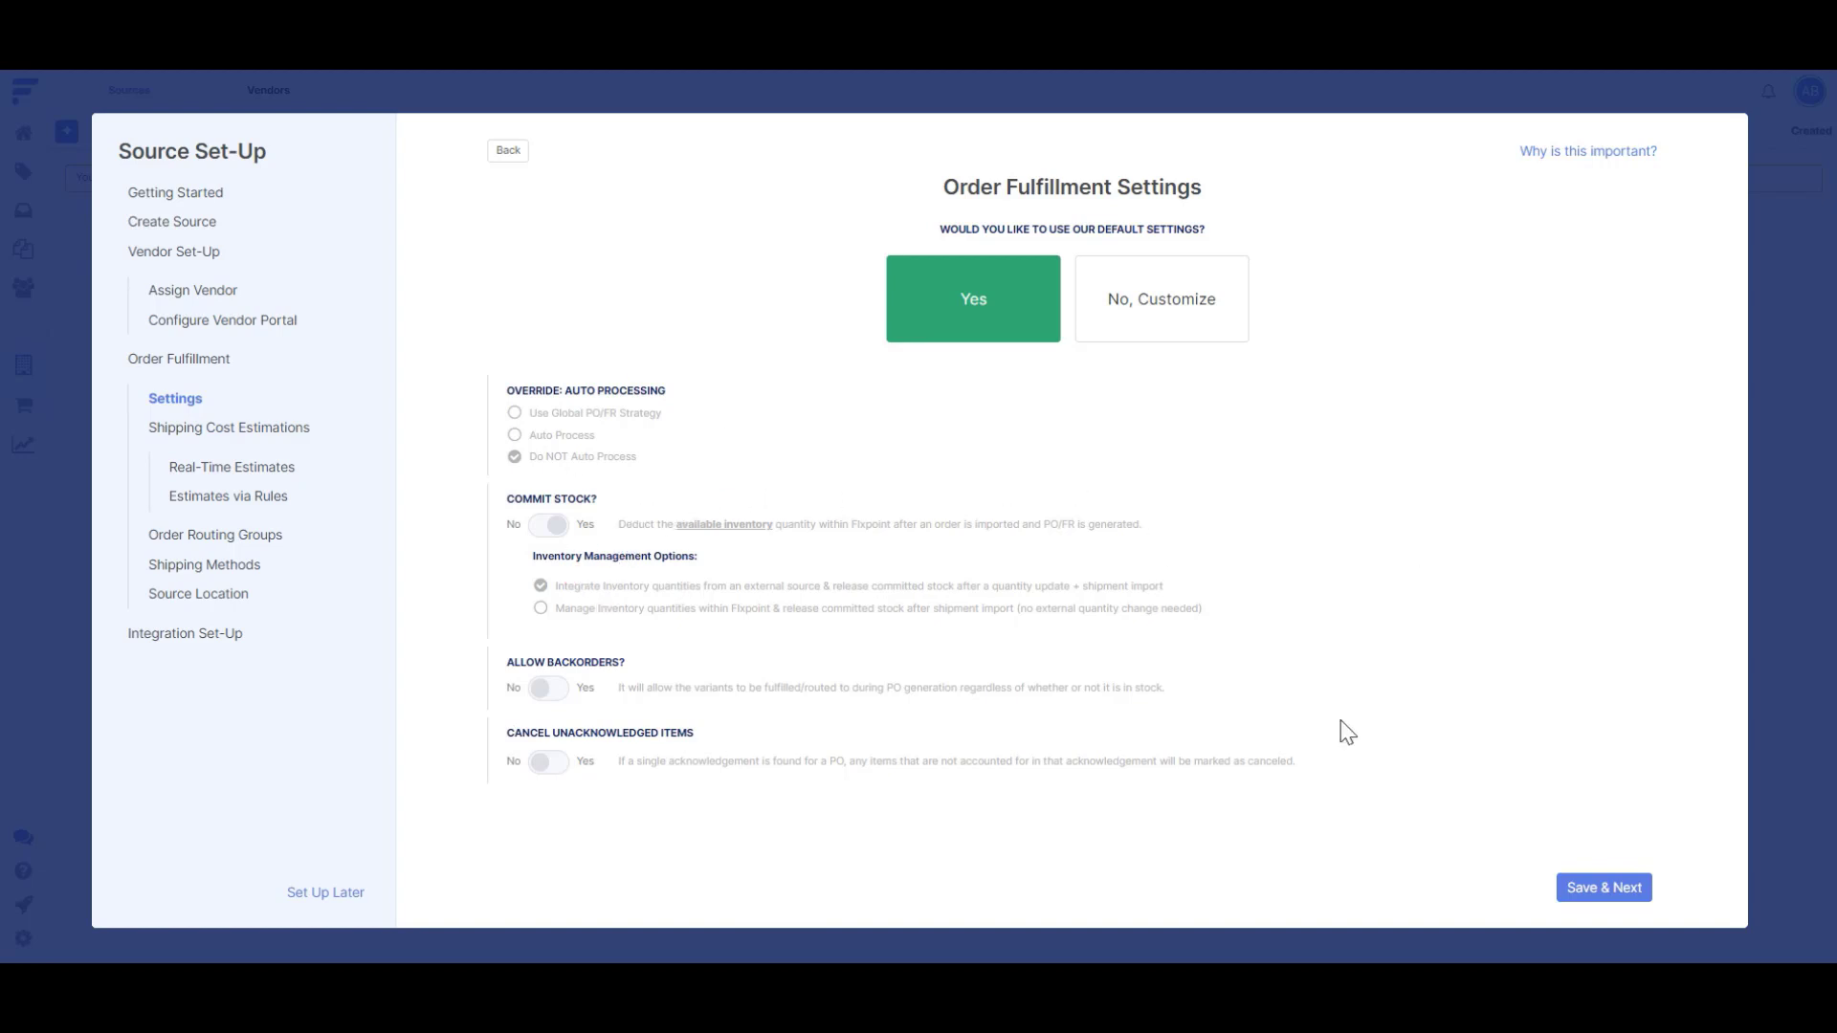
left_click(1589, 888)
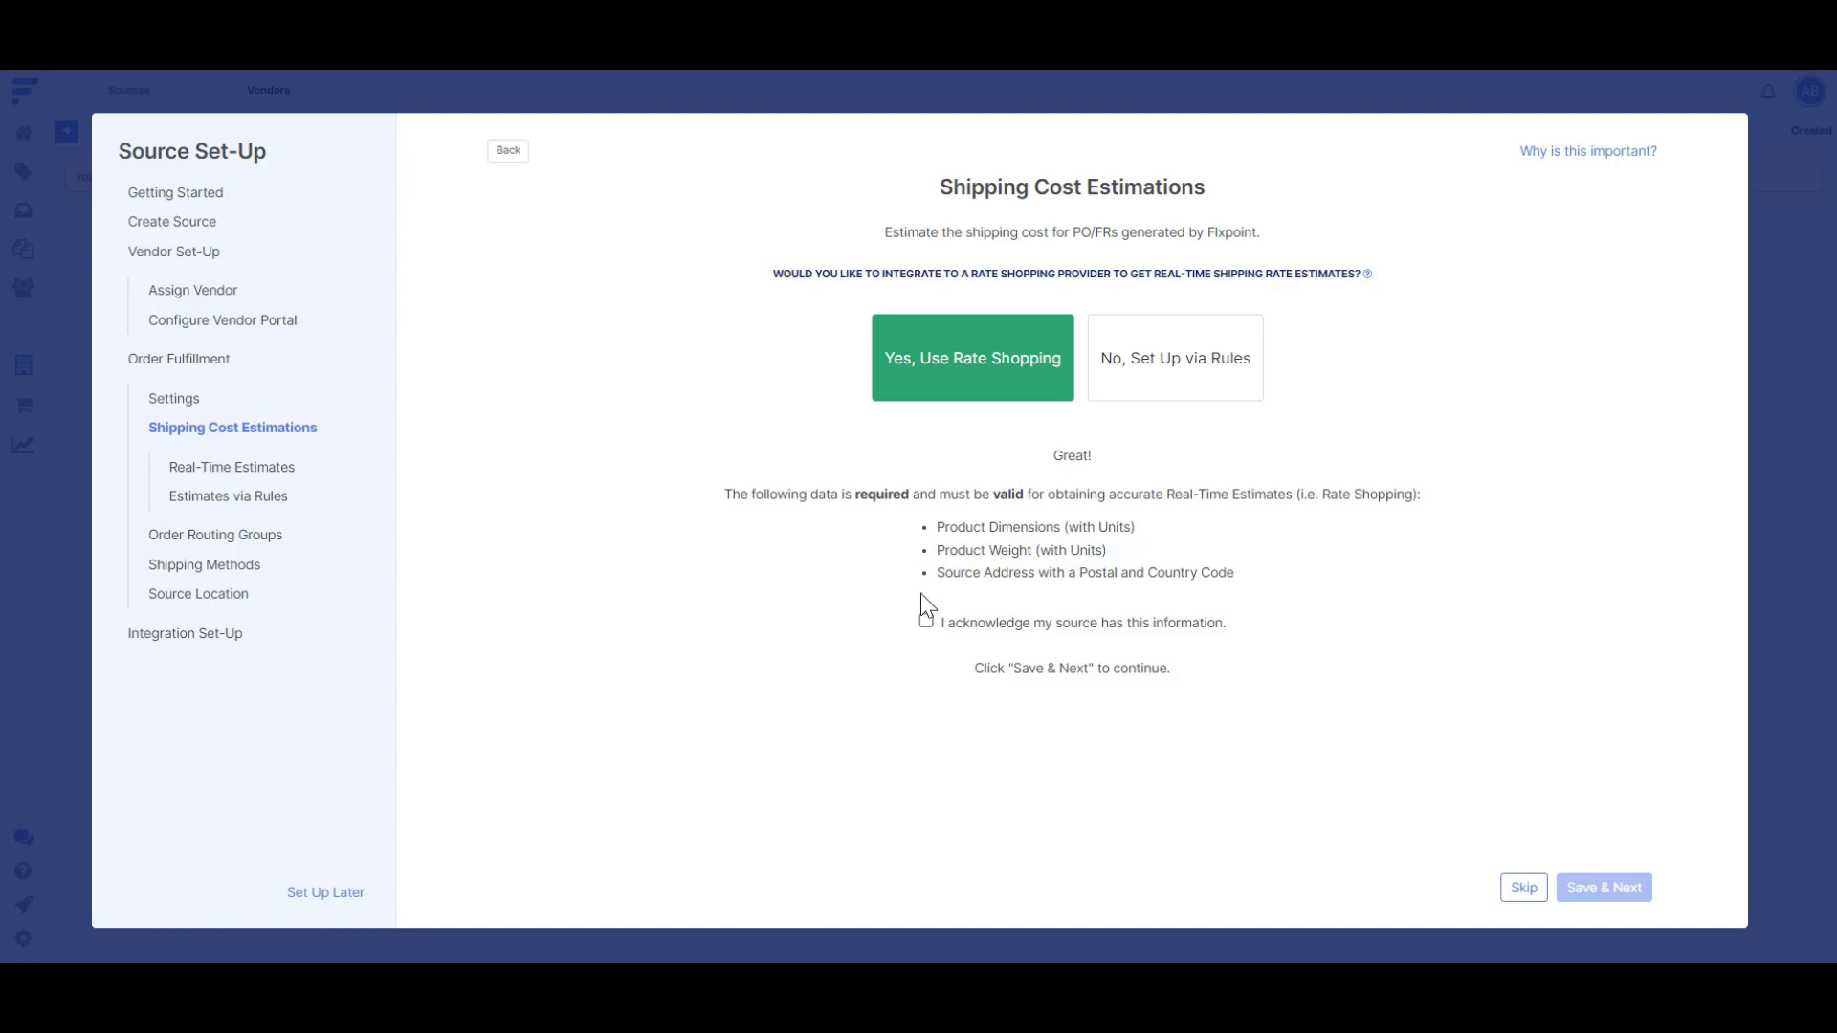
- Use rate shopping for shipping estimates, acknowledging the required source data, with rules as the fallback when real-time estimates are not possible
left_click(938, 635)
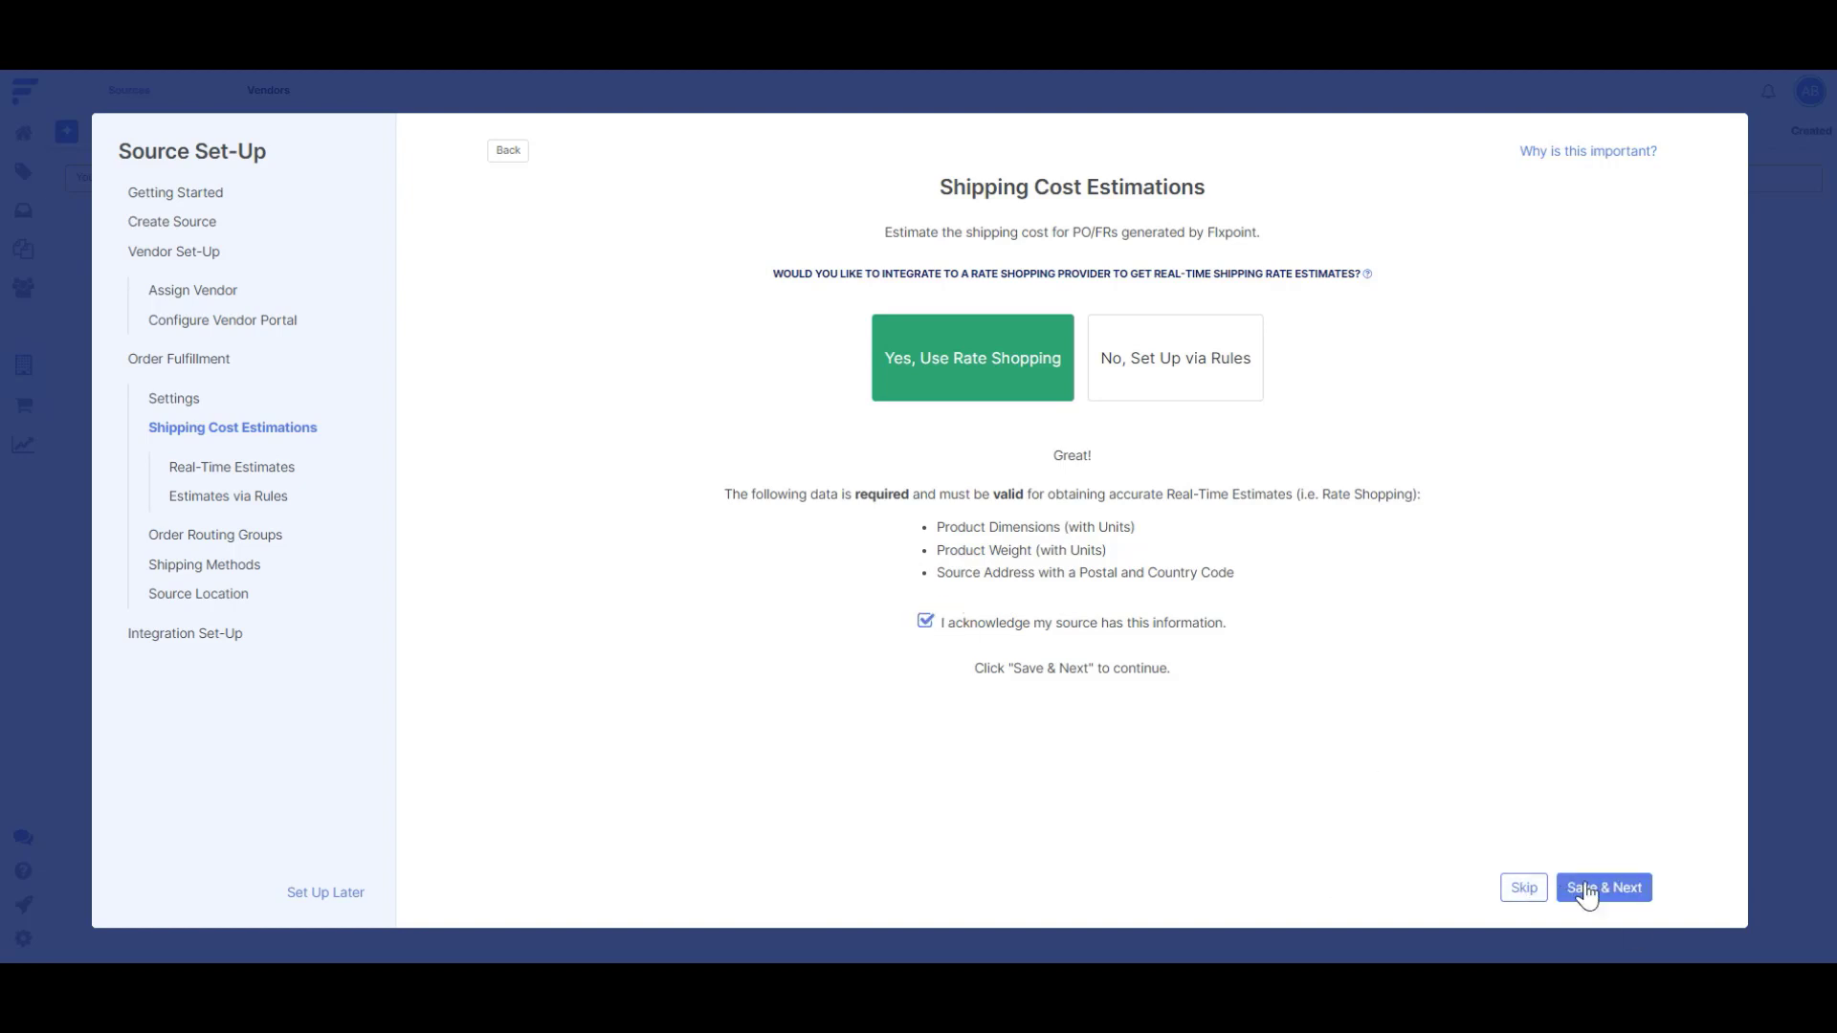
left_click(1624, 889)
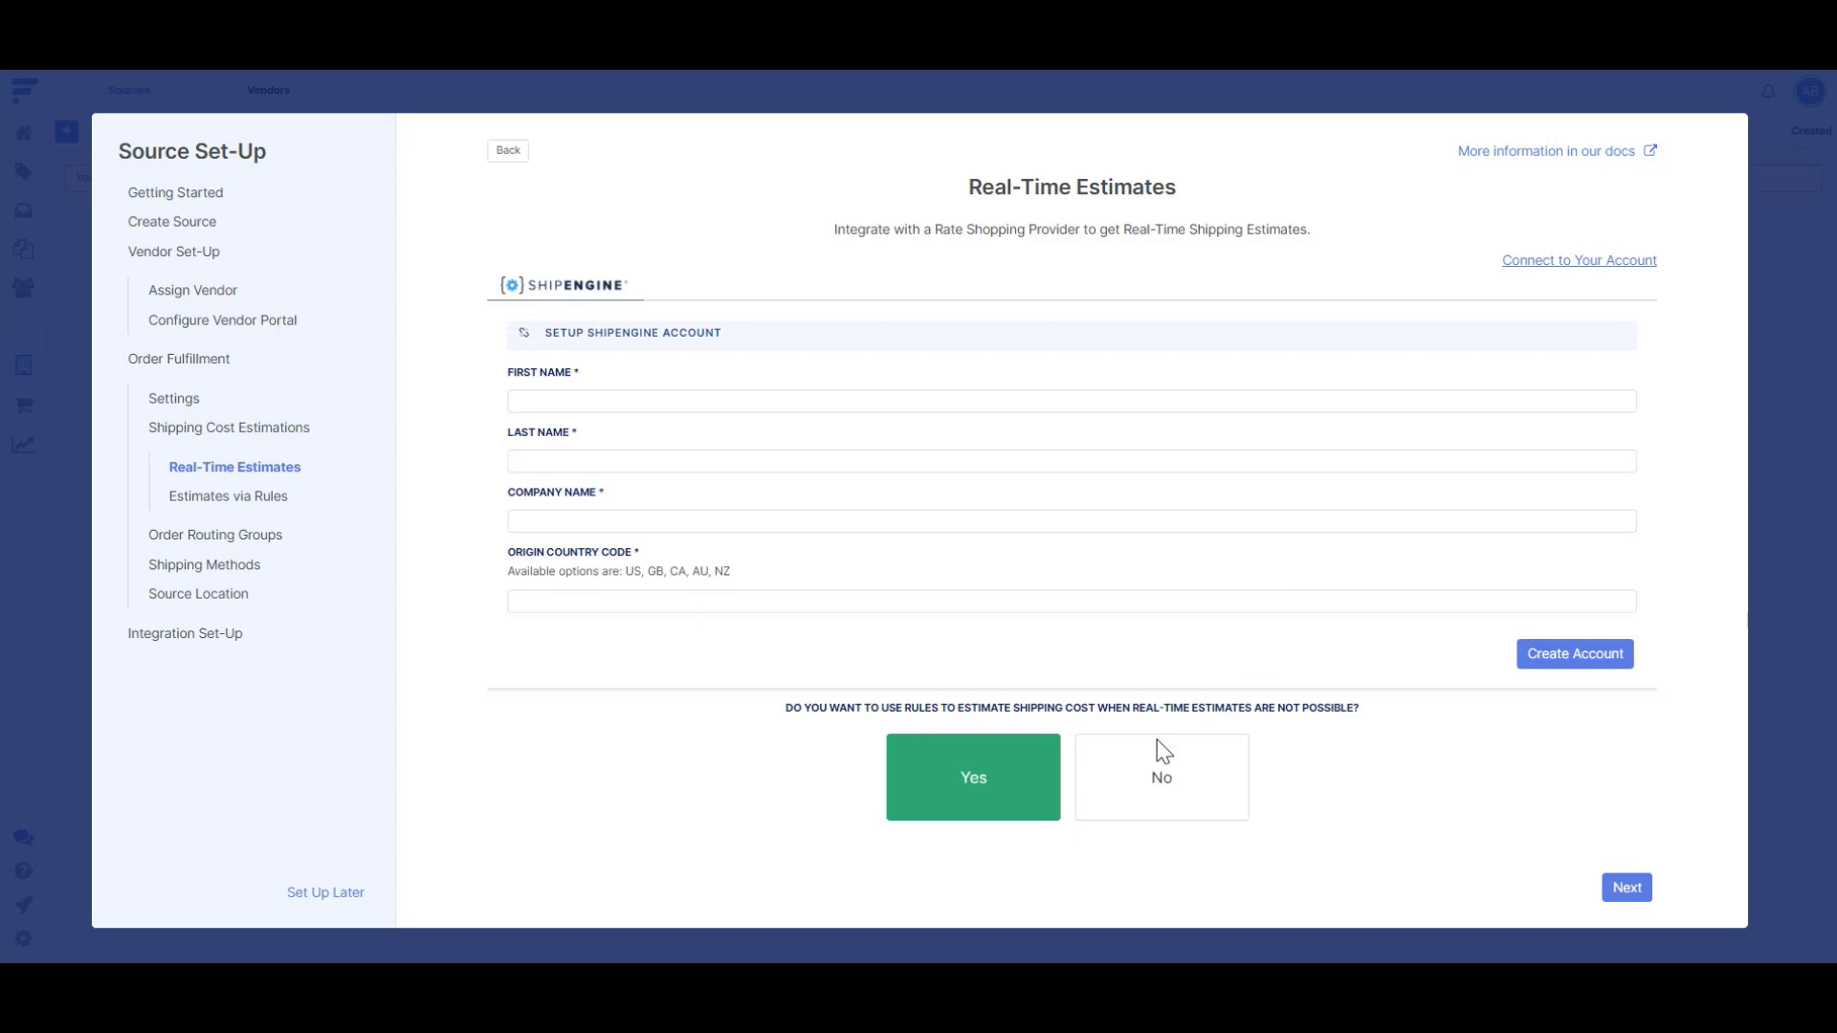
left_click(1101, 770)
left_click(976, 780)
left_click(1625, 887)
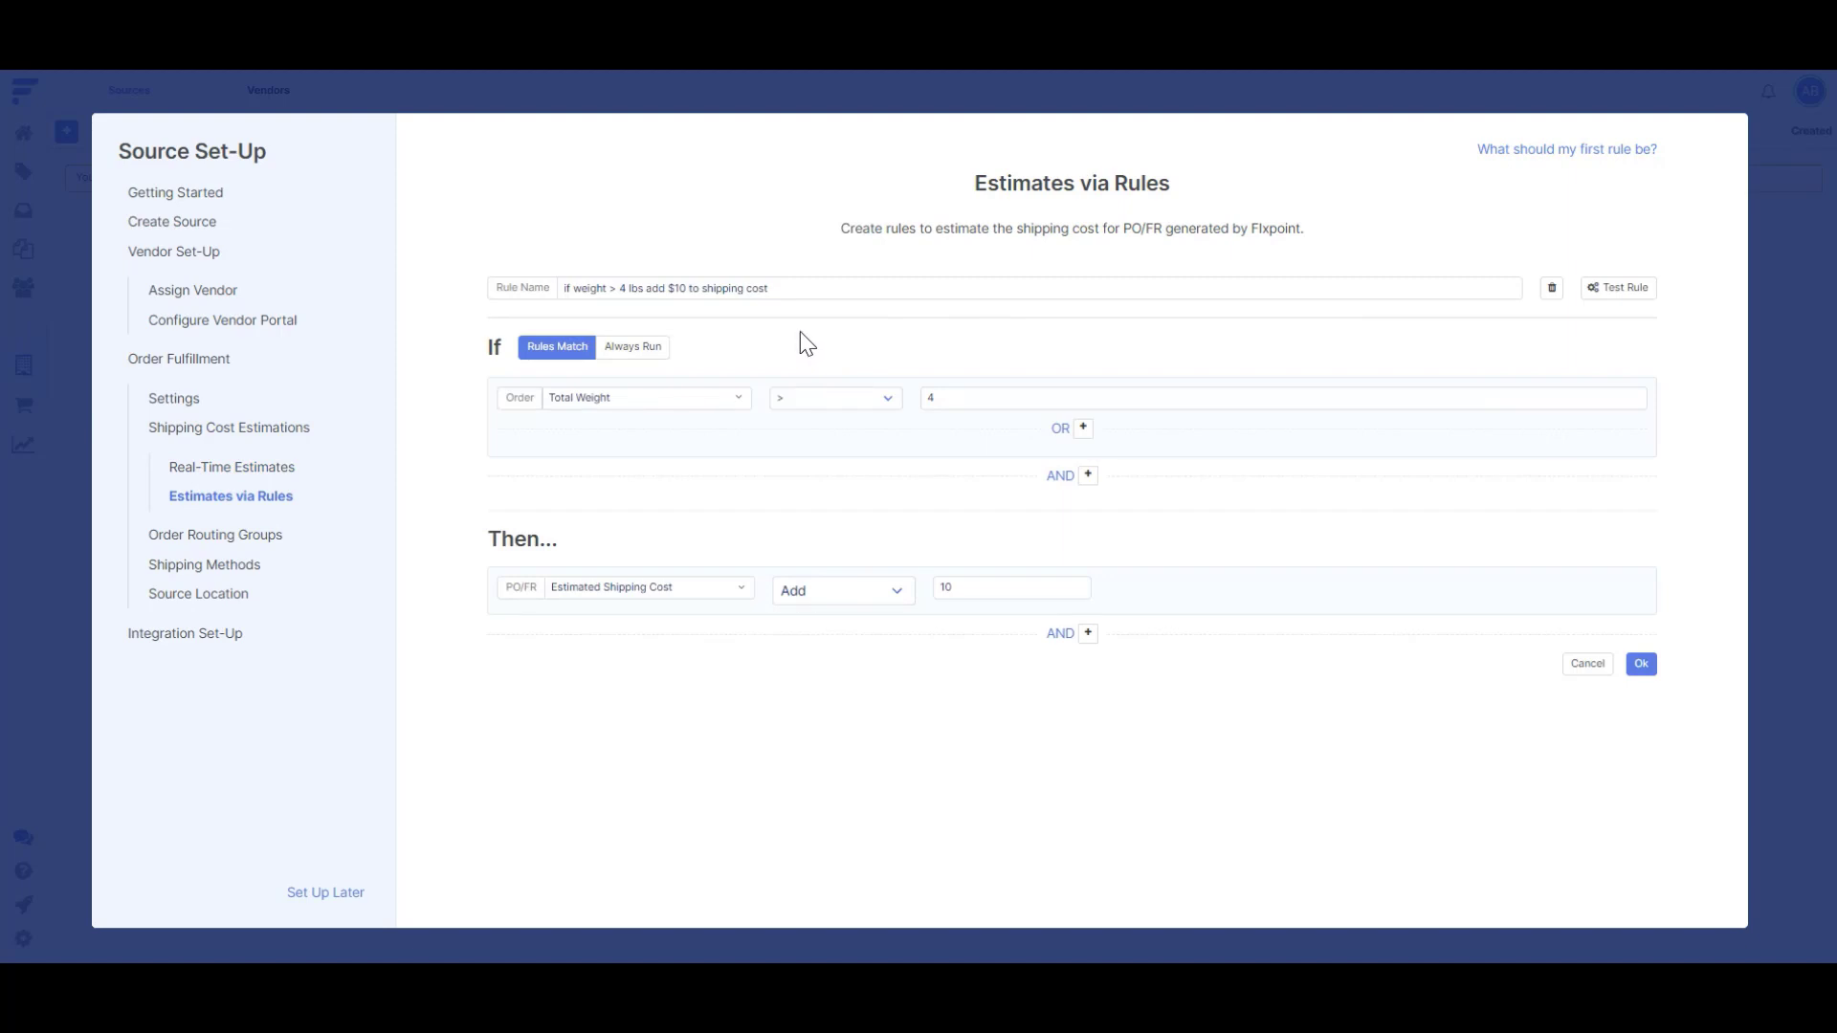
- Save the rule "if weight > 4 lbs add $10 to shipping cost" and complete the rule-based estimates page
left_click(791, 282)
left_click(1641, 664)
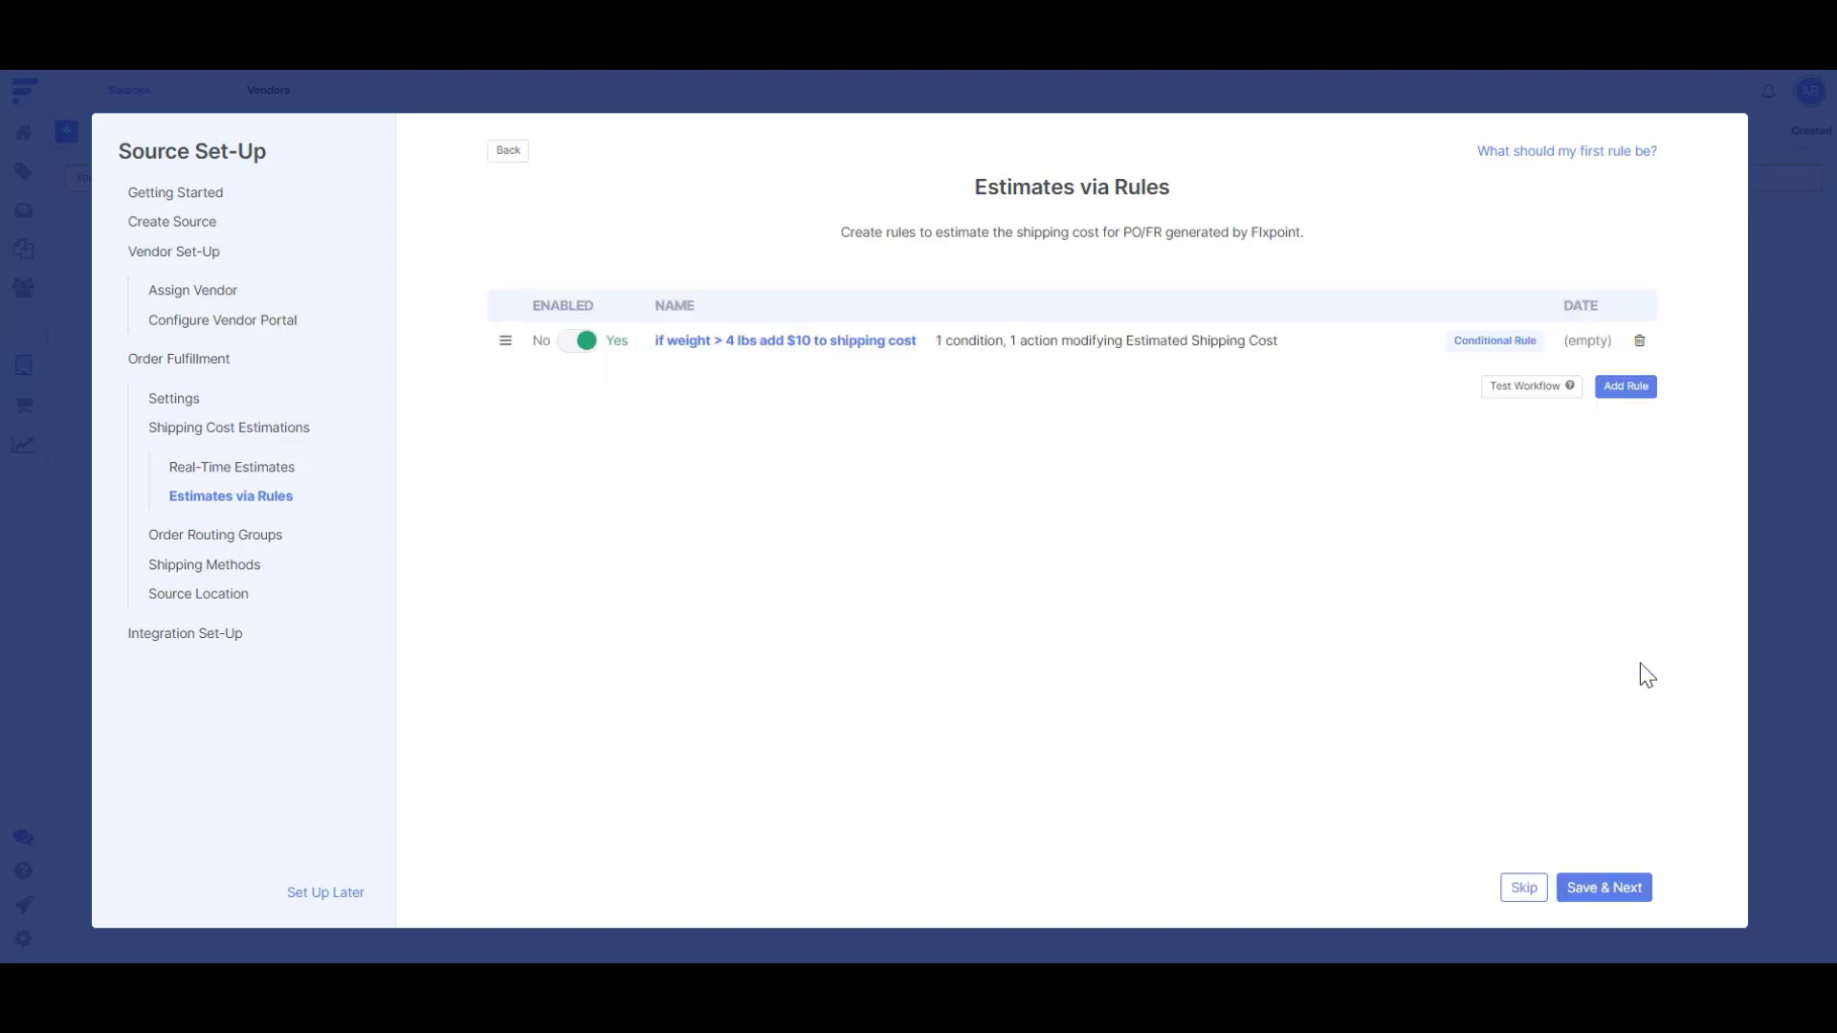
left_click(1604, 886)
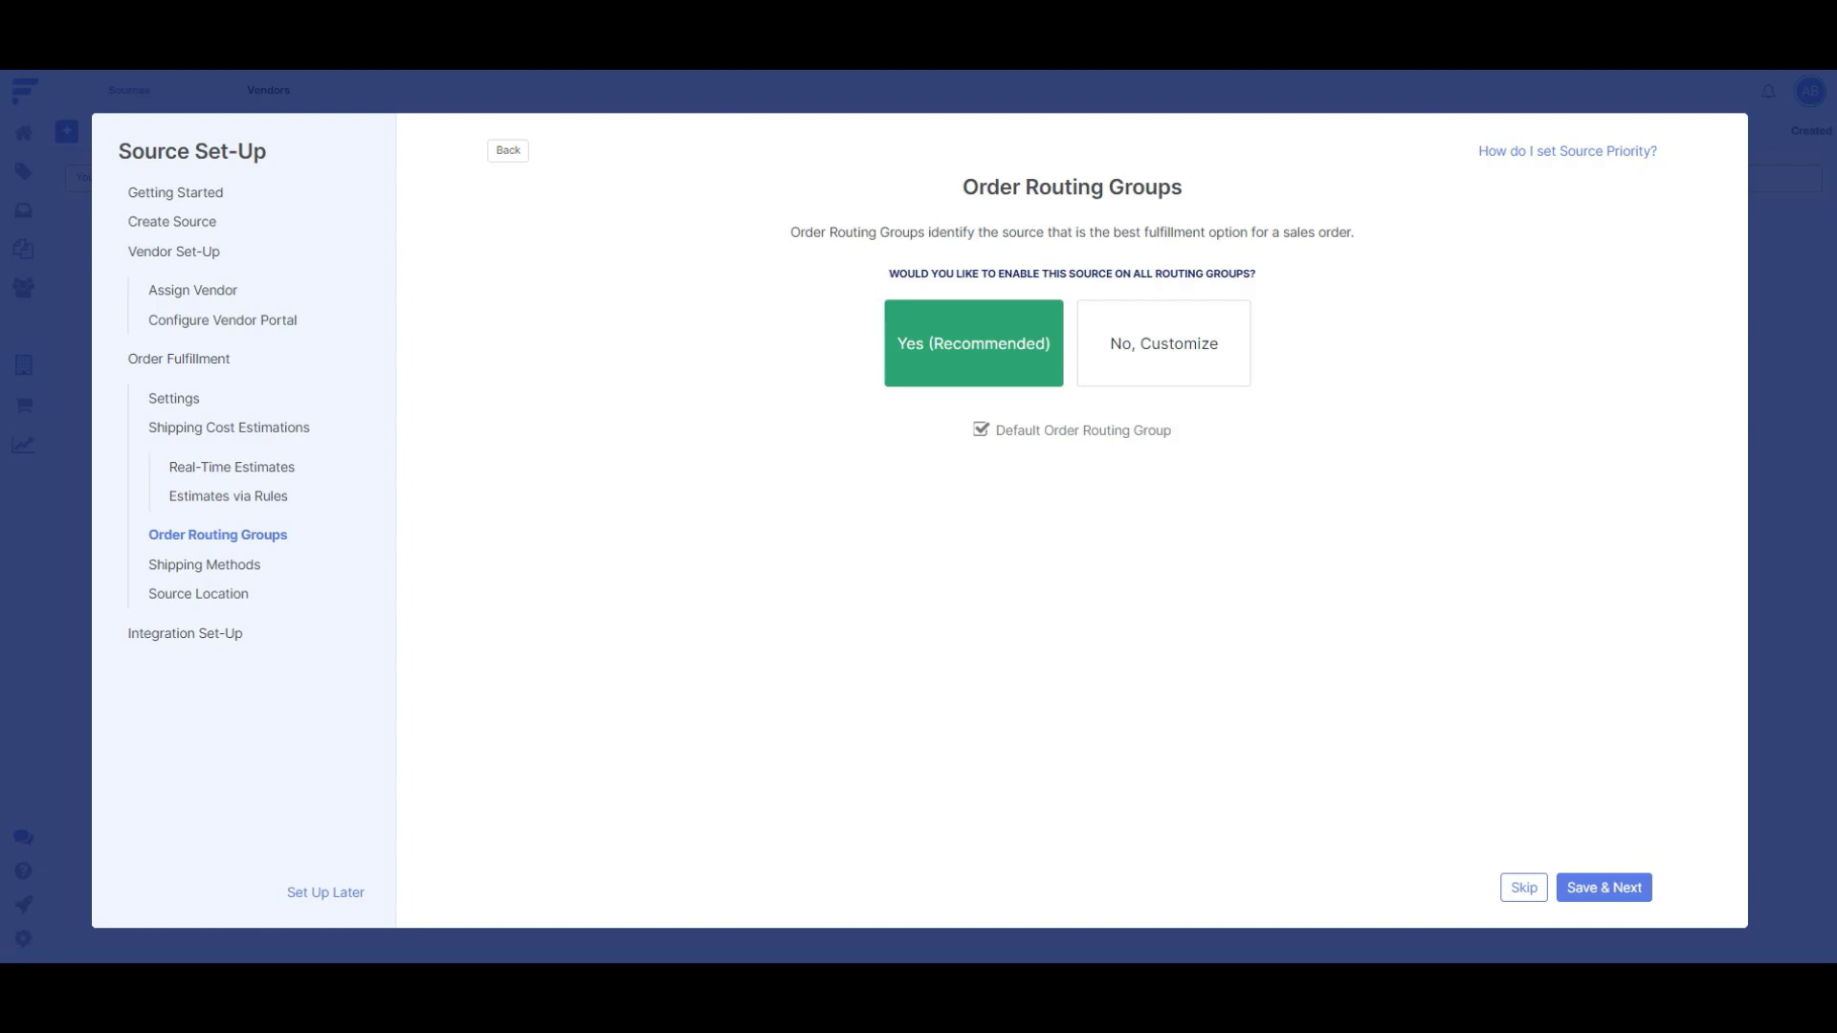
- Customize the source's routing groups, keeping Default Order Routing Group enabled, check the source priority help, and save the selection
left_click(1171, 352)
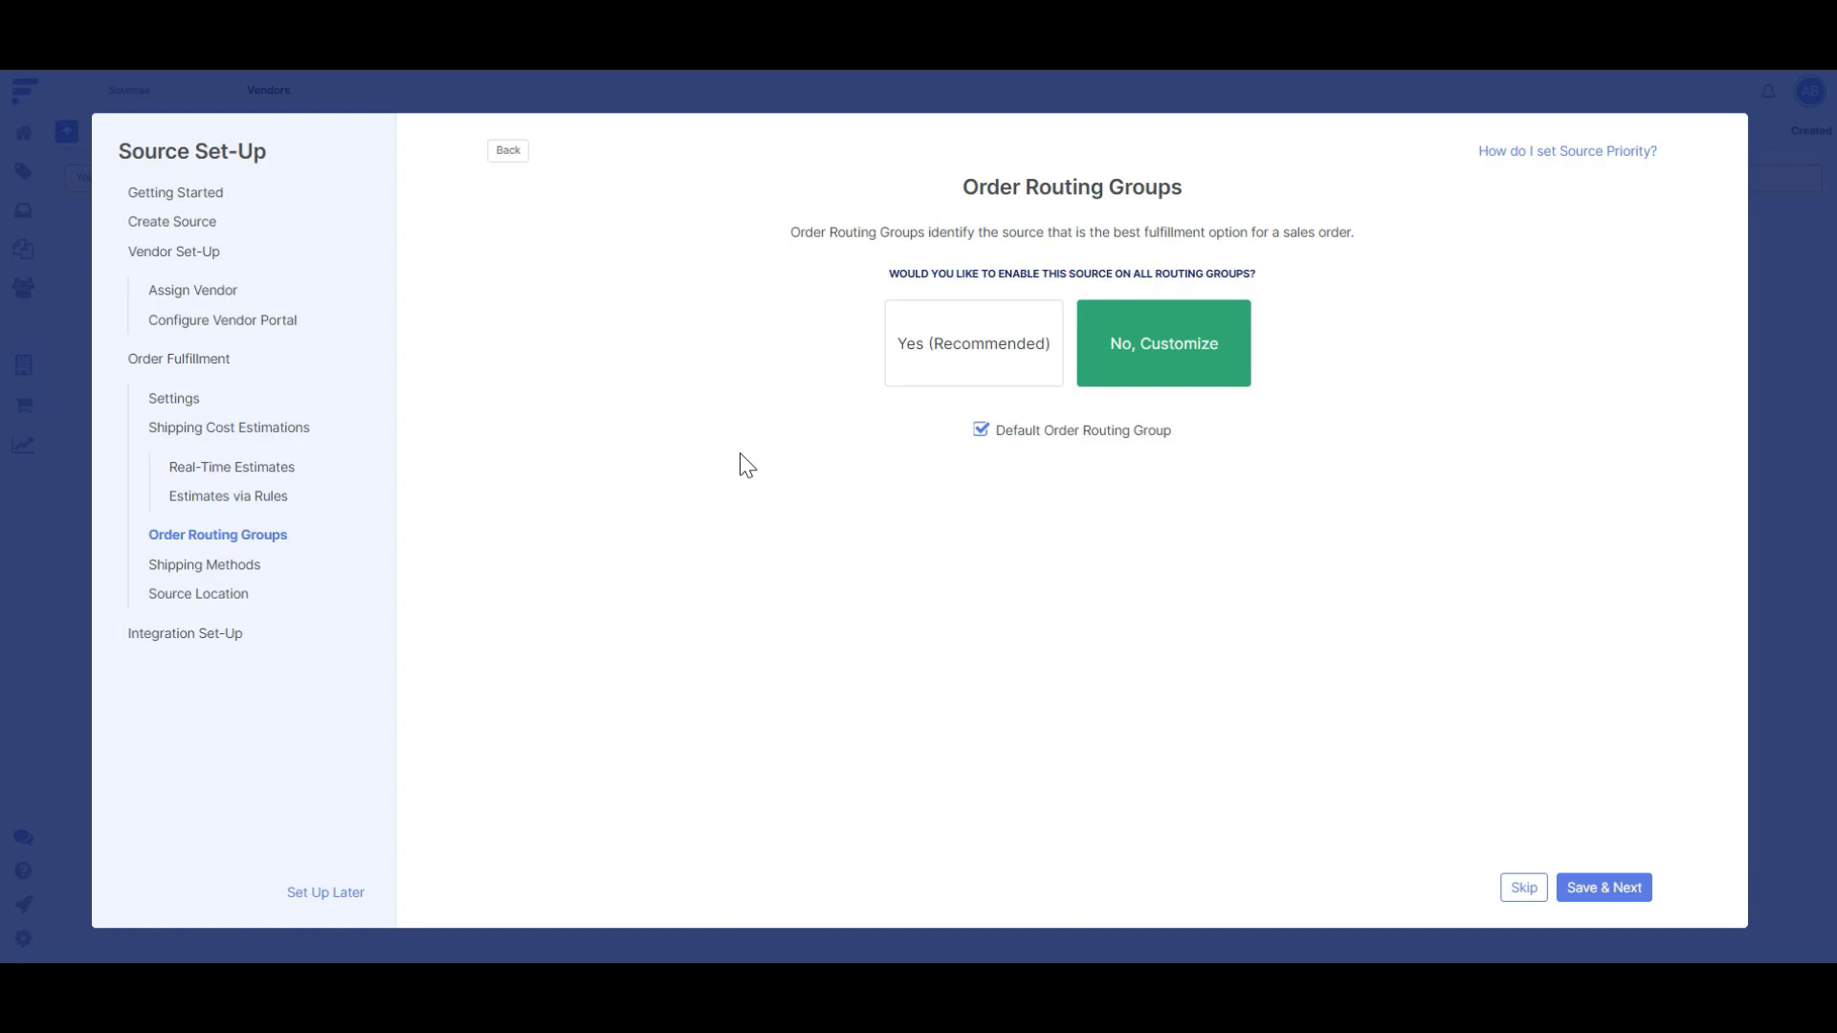
mouse_move(1537, 157)
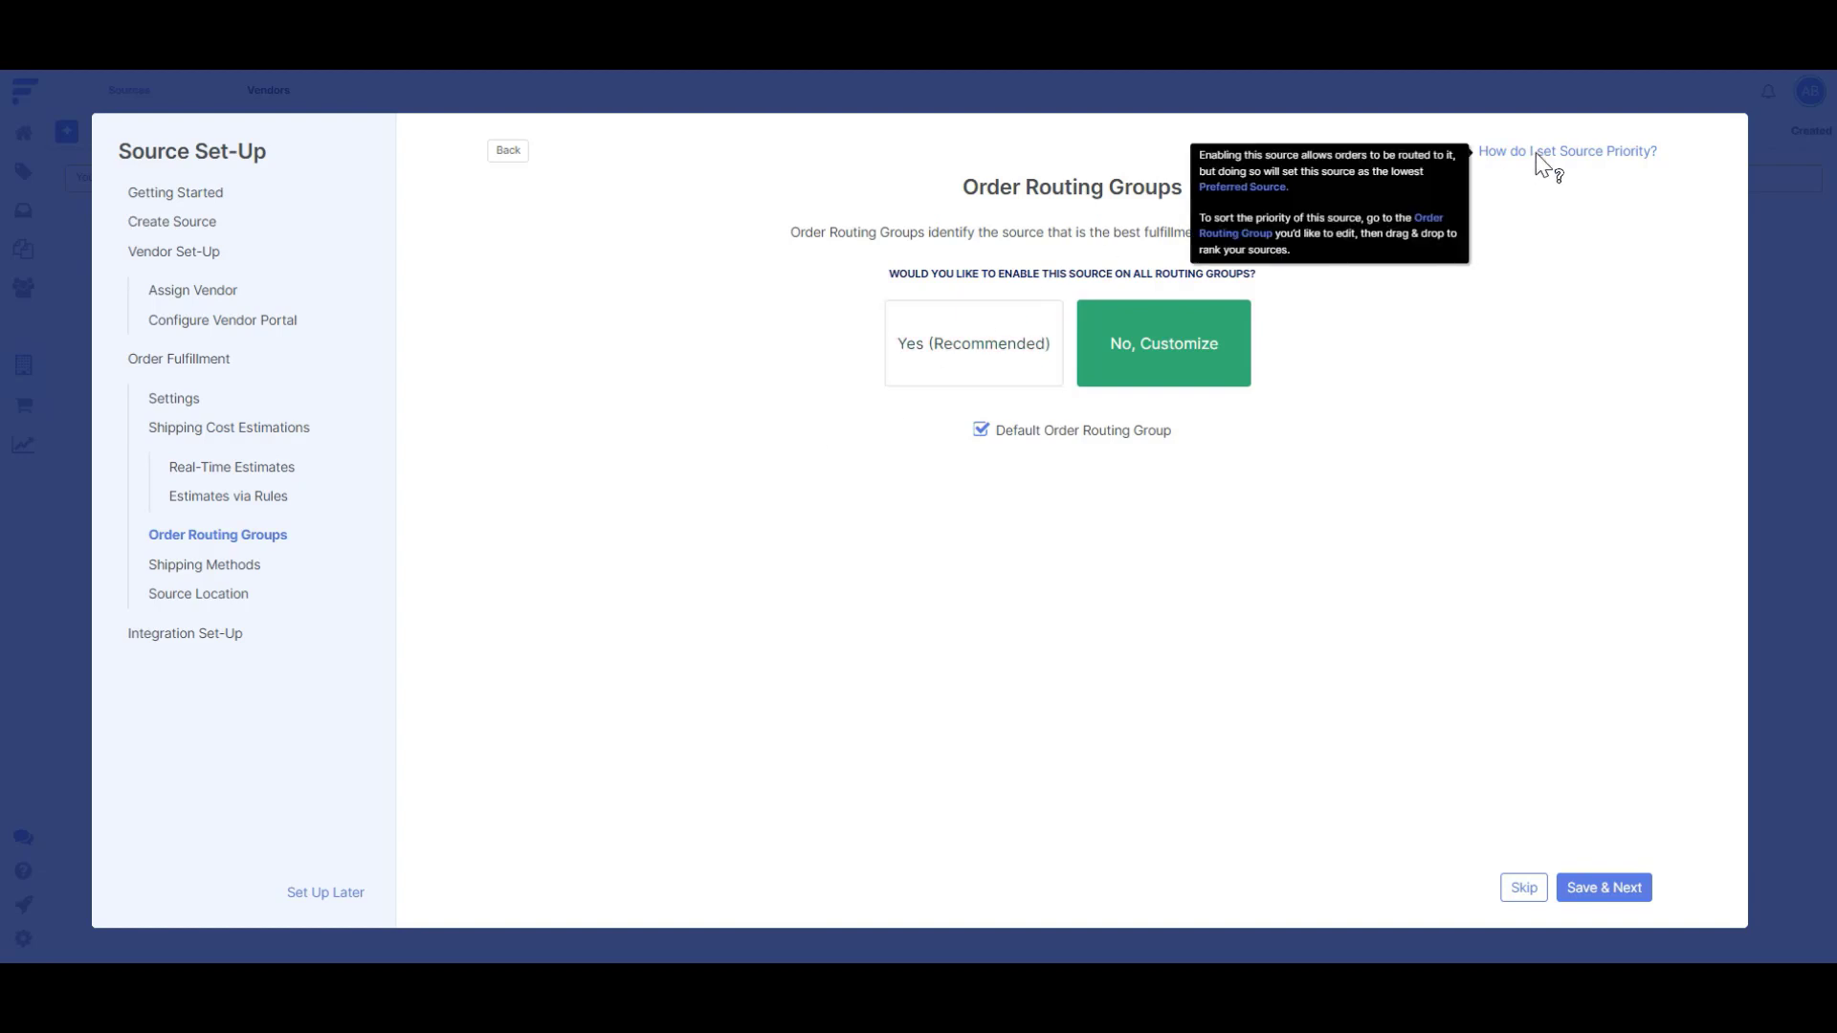
left_click(1628, 886)
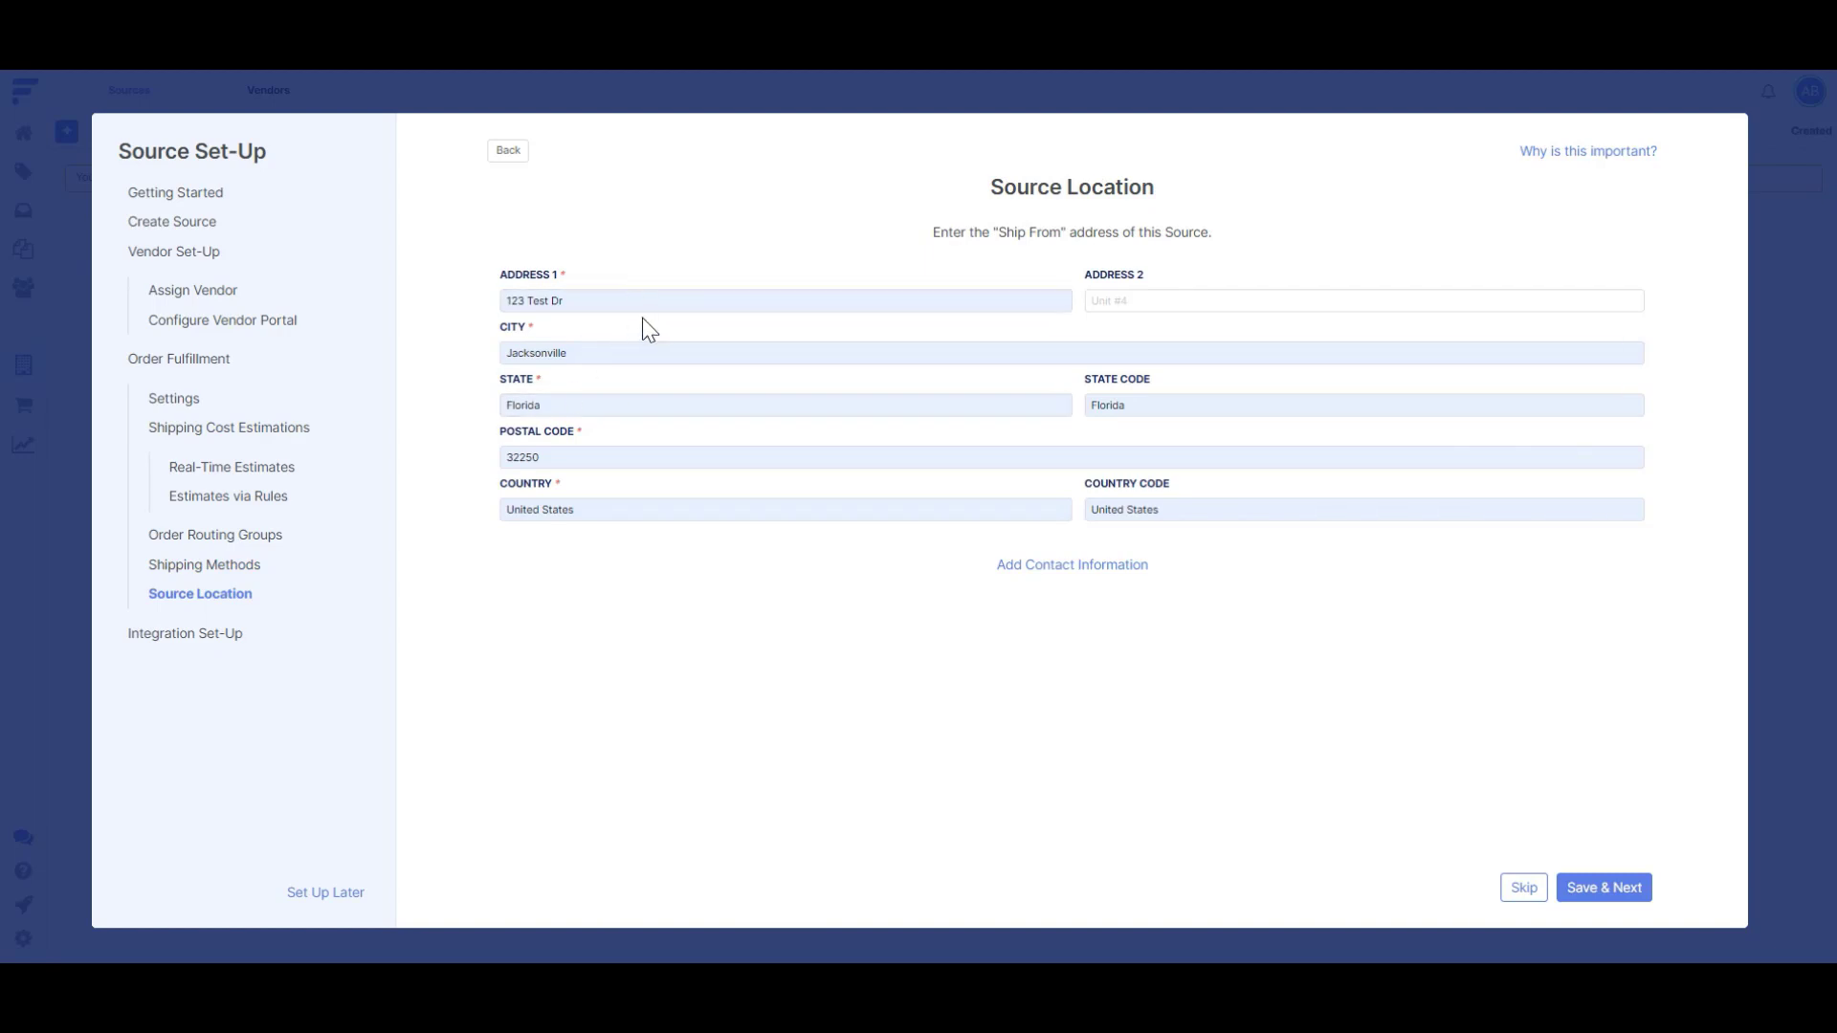
- Show the contact information fields for the source's ship-from location
left_click(1038, 568)
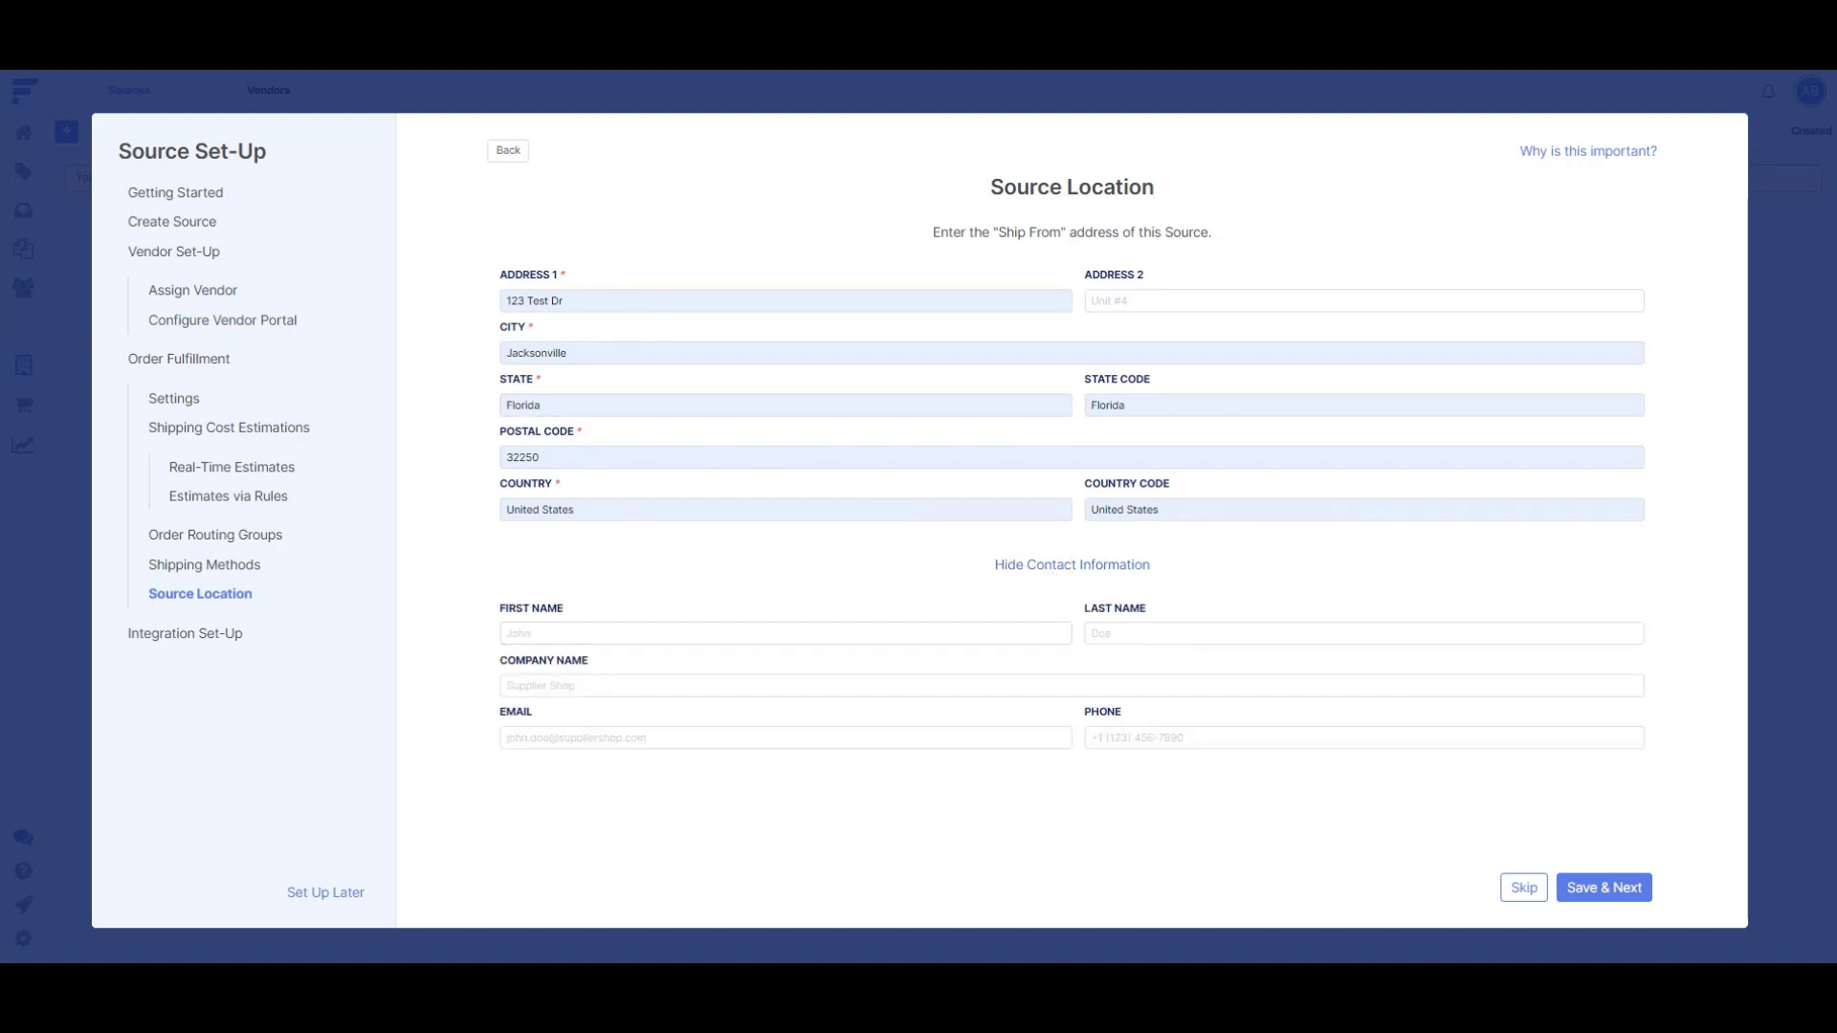